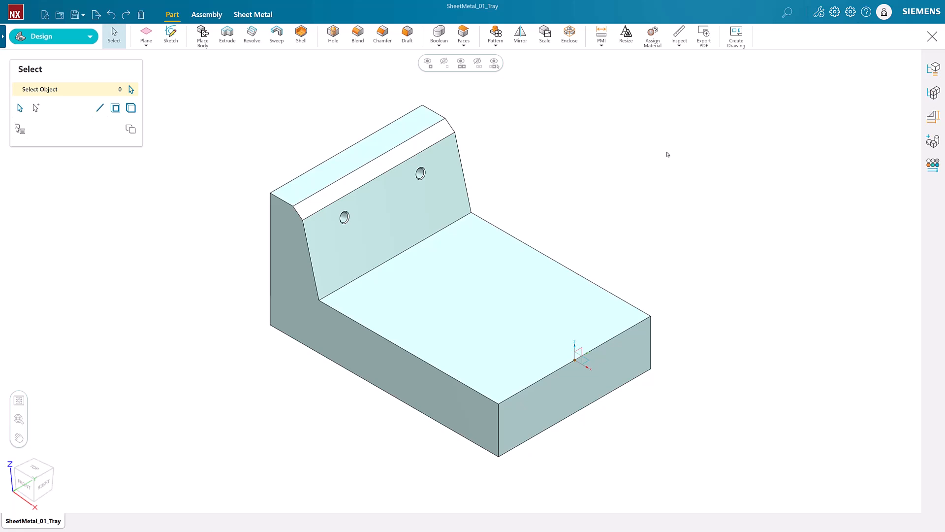
- Start a new sketch on the tray's floor face from the Sheet Metal tab
{"action": "left_click", "coordinate": [253, 14]}
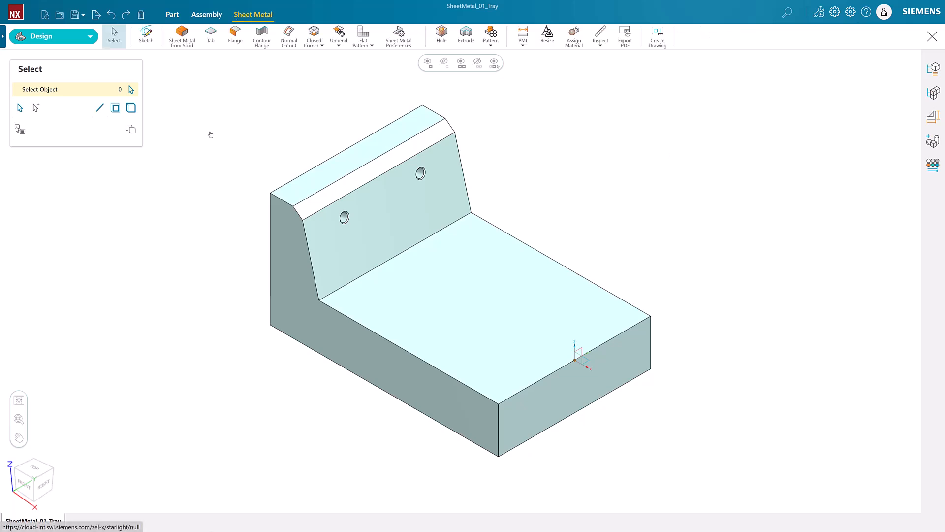
{"action": "left_click", "coordinate": [146, 34]}
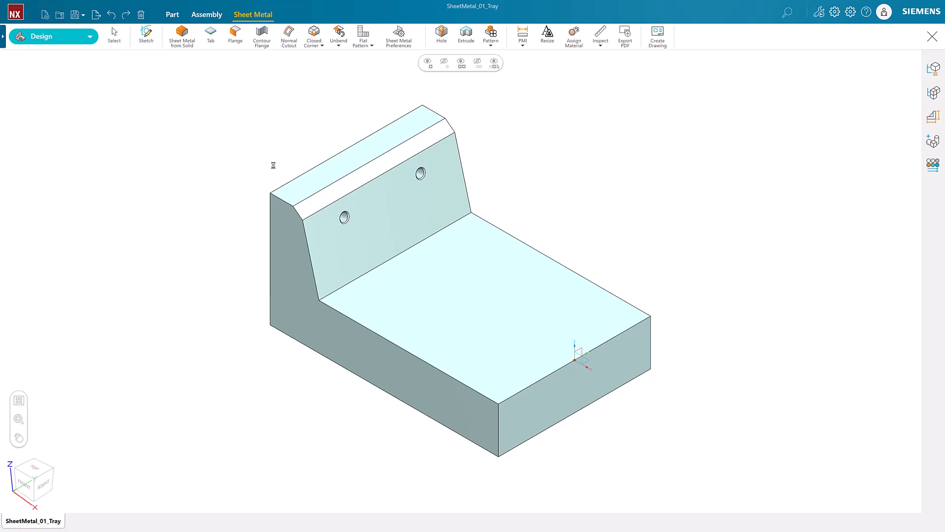
{"action": "left_click", "coordinate": [480, 316]}
{"action": "left_click", "coordinate": [123, 144]}
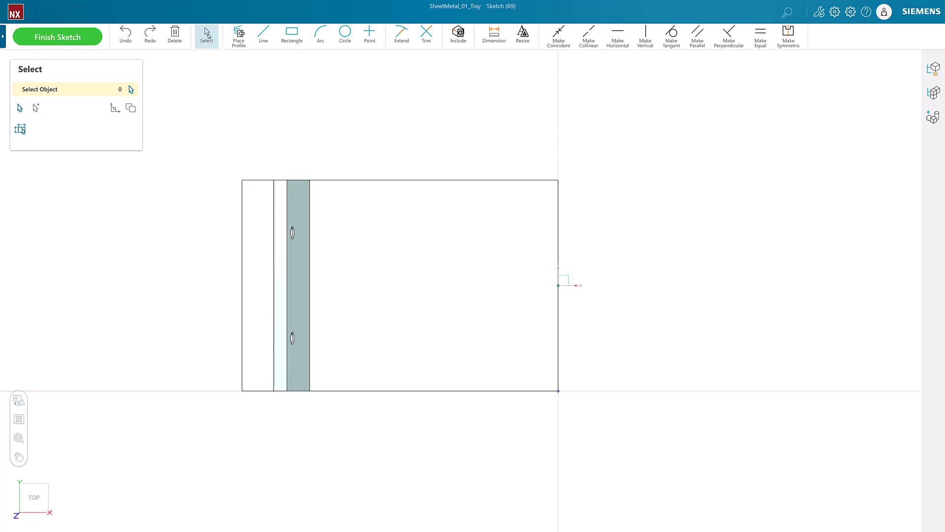
- Draw a two-point rectangle from the back wall's base to the floor's lower edge, then finish the sketch
{"action": "left_click", "coordinate": [290, 40]}
{"action": "left_click", "coordinate": [129, 90]}
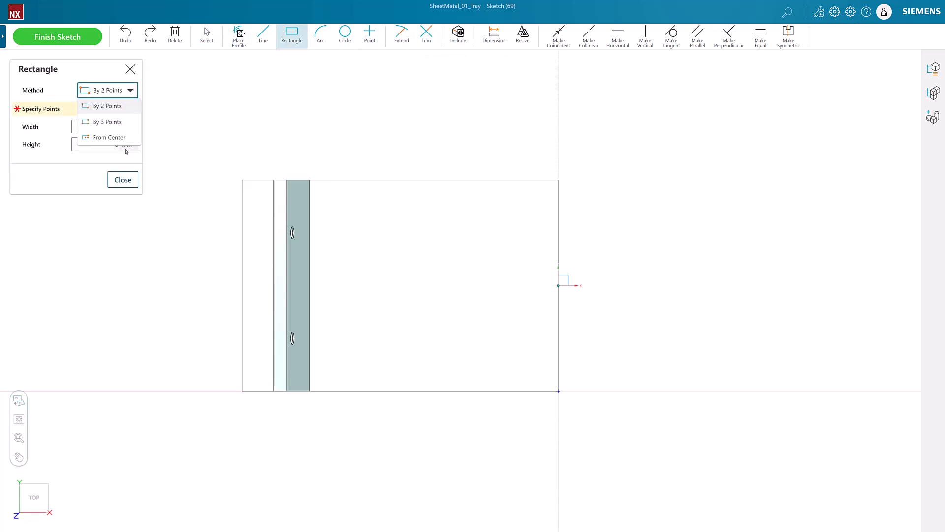
{"action": "left_click", "coordinate": [122, 106]}
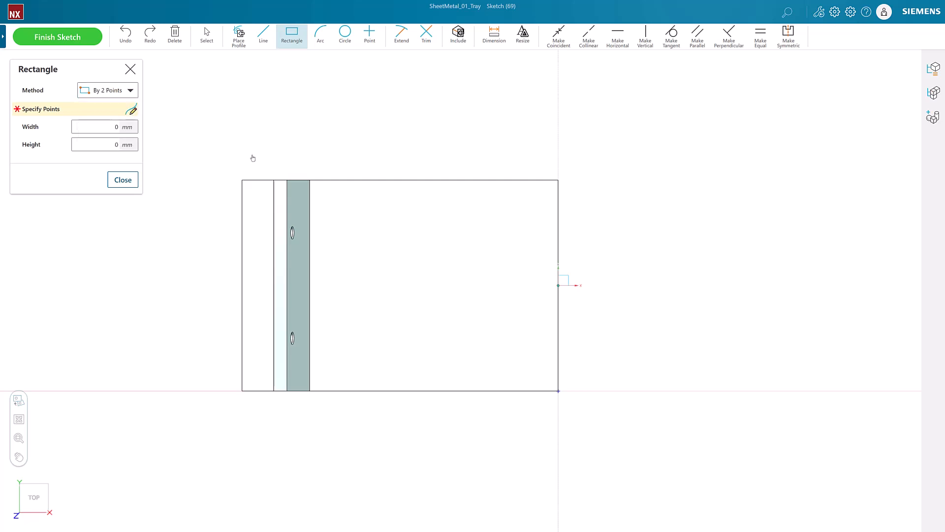
{"action": "left_click", "coordinate": [311, 181]}
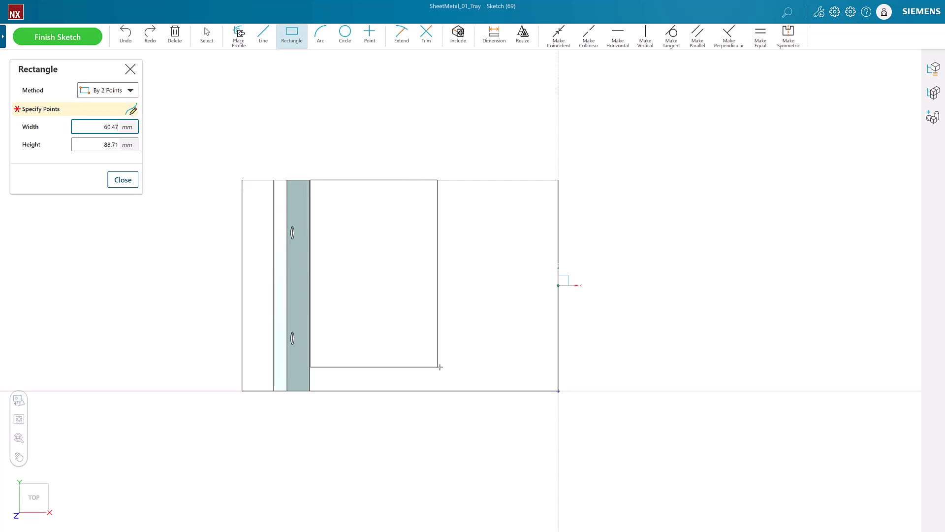
{"action": "left_click", "coordinate": [467, 391]}
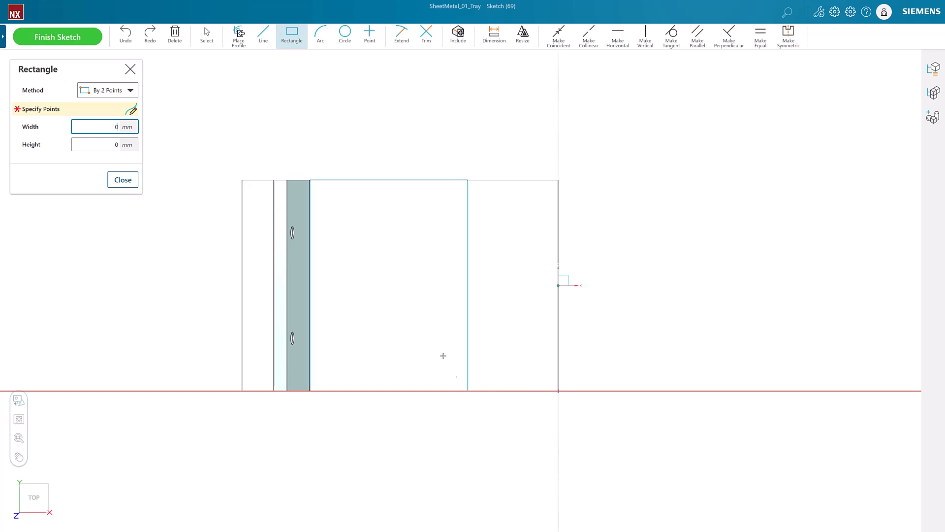
{"action": "left_click", "coordinate": [122, 180]}
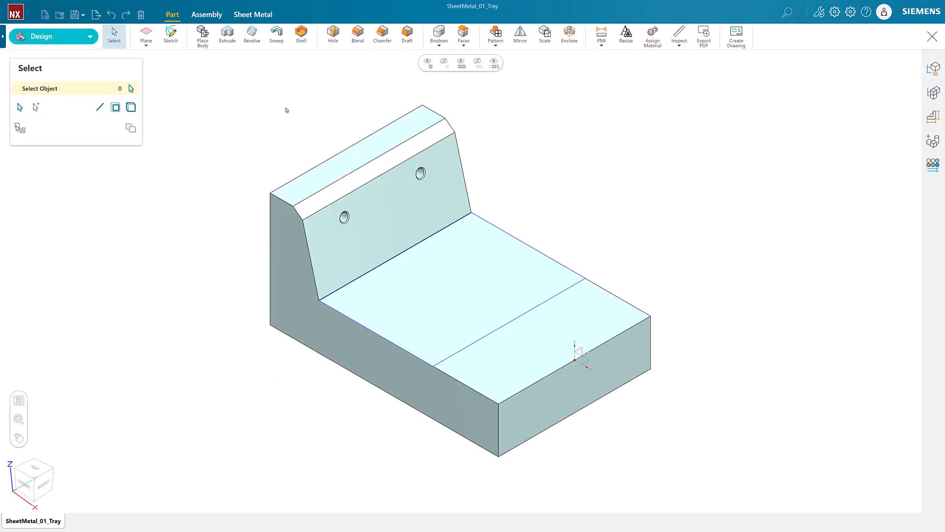
- Create a base sheet-metal Tab from the sketched floor rectangle
{"action": "left_click", "coordinate": [253, 14]}
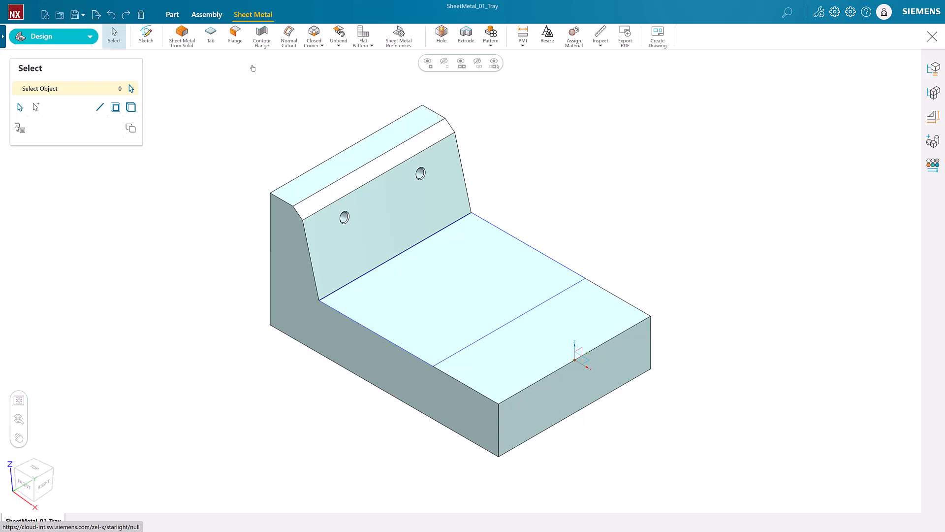
{"action": "left_click", "coordinate": [211, 35]}
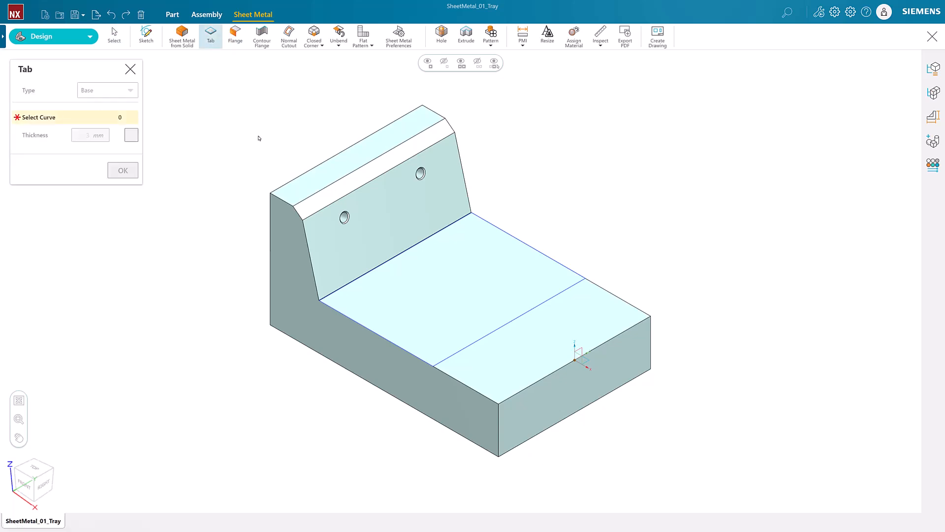
{"action": "left_click", "coordinate": [483, 291]}
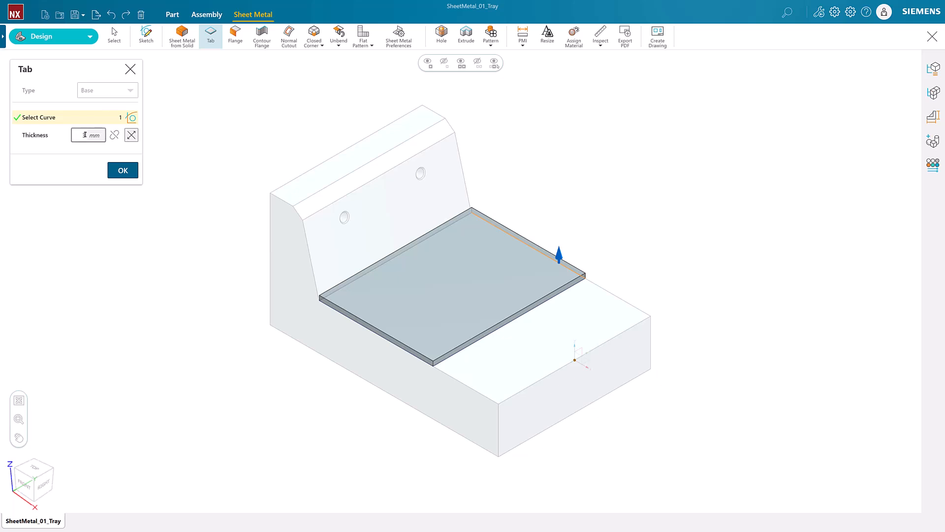
{"action": "left_click", "coordinate": [123, 170]}
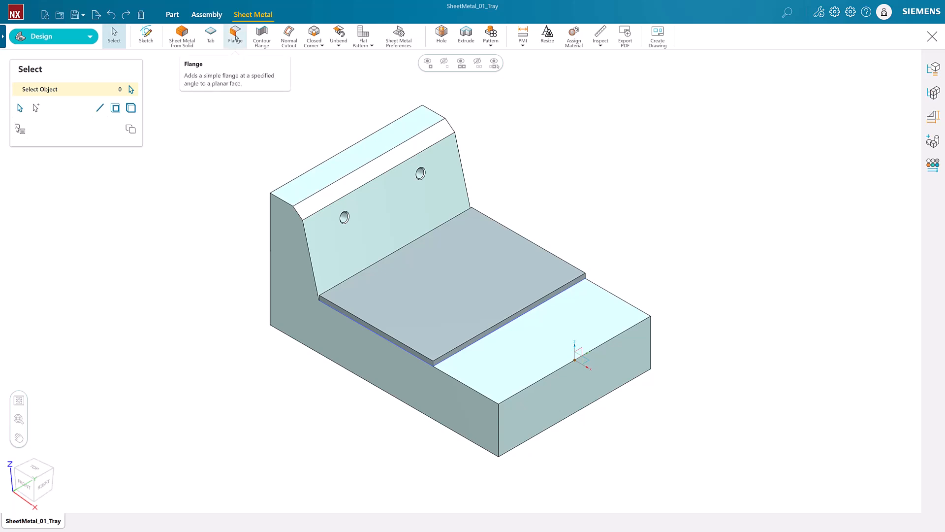
- Add a full-width 45 mm flange on the plate's back edge, measured inside, with Material Inside
{"action": "left_click", "coordinate": [235, 38]}
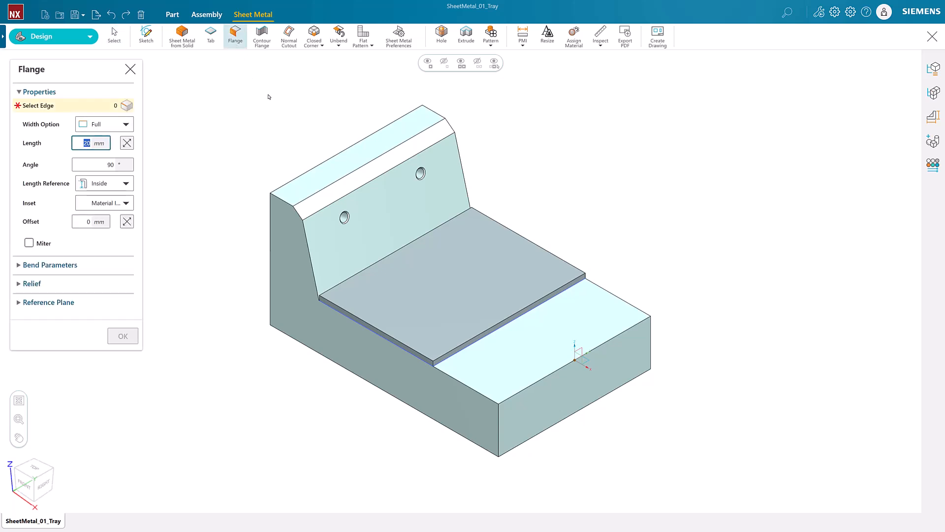
{"action": "left_click", "coordinate": [379, 264]}
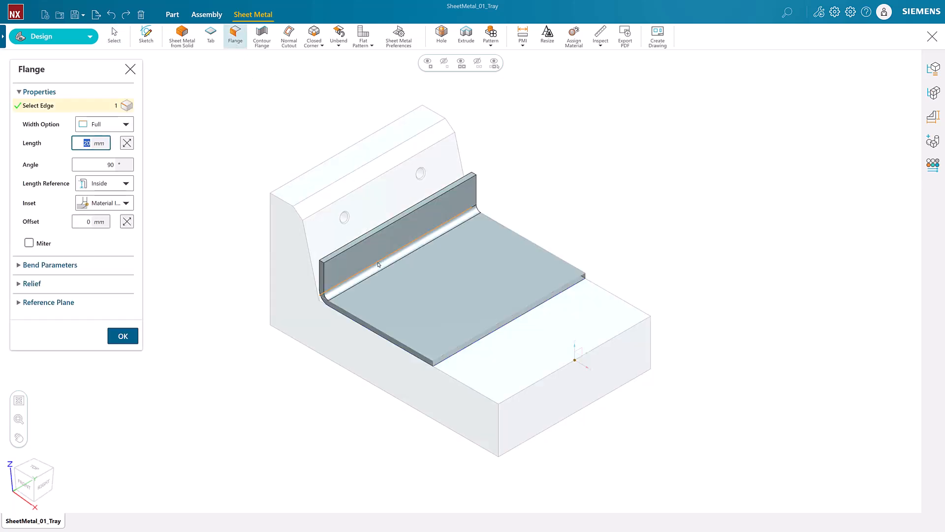
{"action": "left_click", "coordinate": [126, 125]}
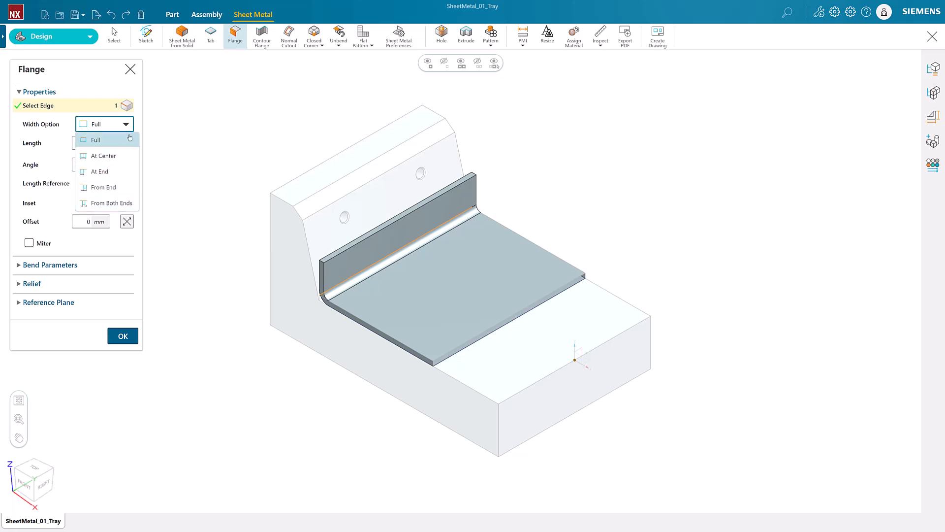
{"action": "left_click", "coordinate": [127, 125]}
{"action": "left_click", "coordinate": [80, 138]}
{"action": "type", "text": "45"}
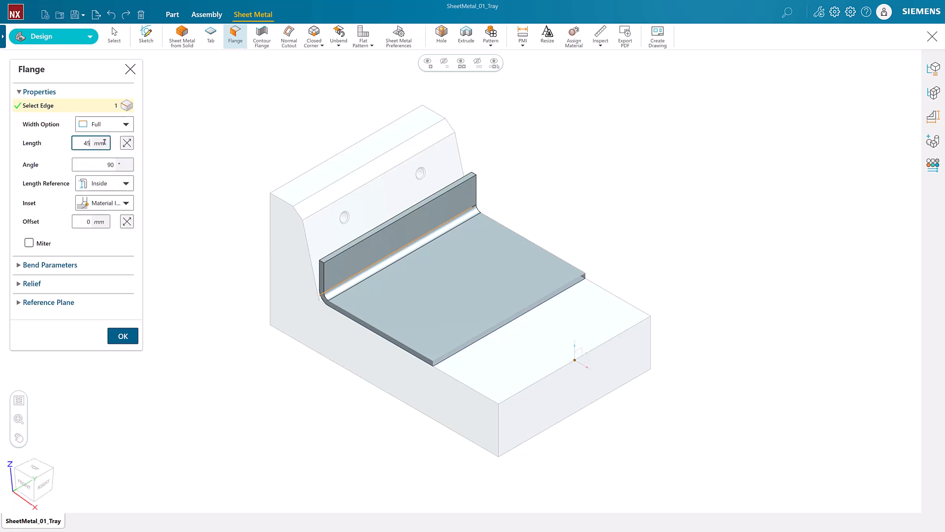
{"action": "left_click", "coordinate": [126, 183]}
{"action": "left_click", "coordinate": [129, 199]}
{"action": "left_click", "coordinate": [127, 203]}
{"action": "left_click", "coordinate": [131, 220]}
- Give the back-wall flange square bend relief and match it until the slanted side face
{"action": "left_click", "coordinate": [20, 92]}
{"action": "left_click", "coordinate": [51, 110]}
{"action": "left_click", "coordinate": [49, 110]}
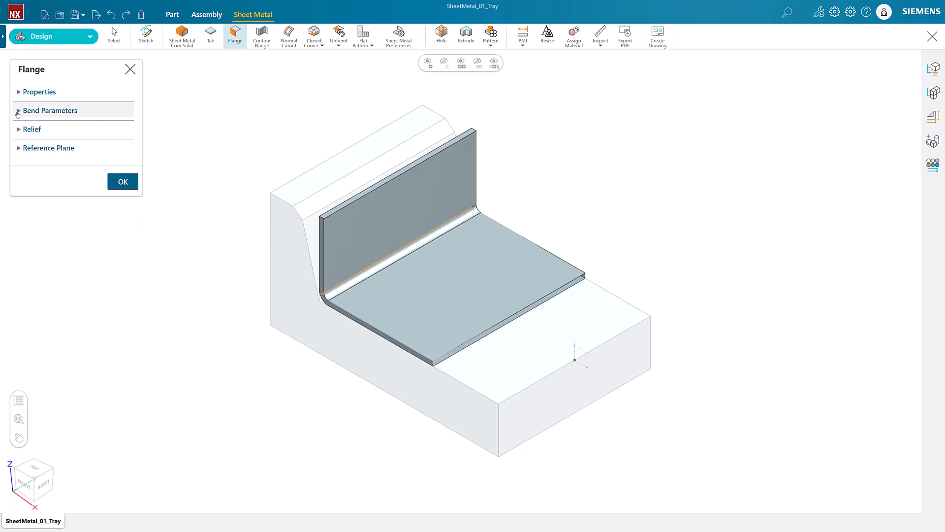
{"action": "left_click", "coordinate": [32, 129]}
{"action": "left_click", "coordinate": [83, 144]}
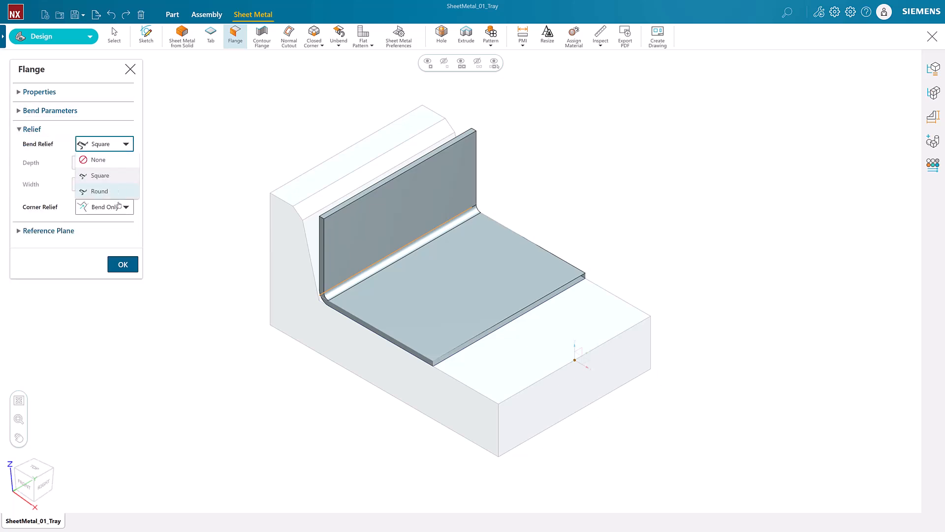
{"action": "left_click", "coordinate": [124, 146]}
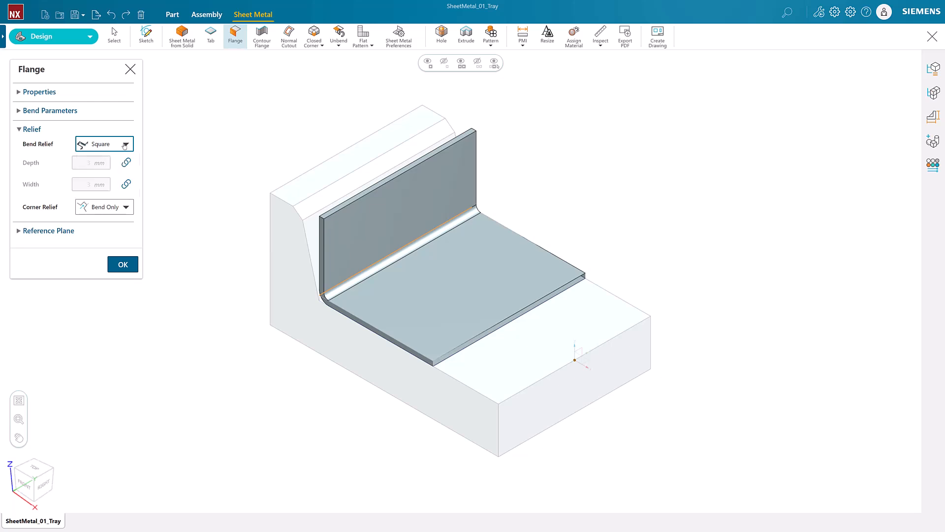
{"action": "left_click", "coordinate": [30, 230]}
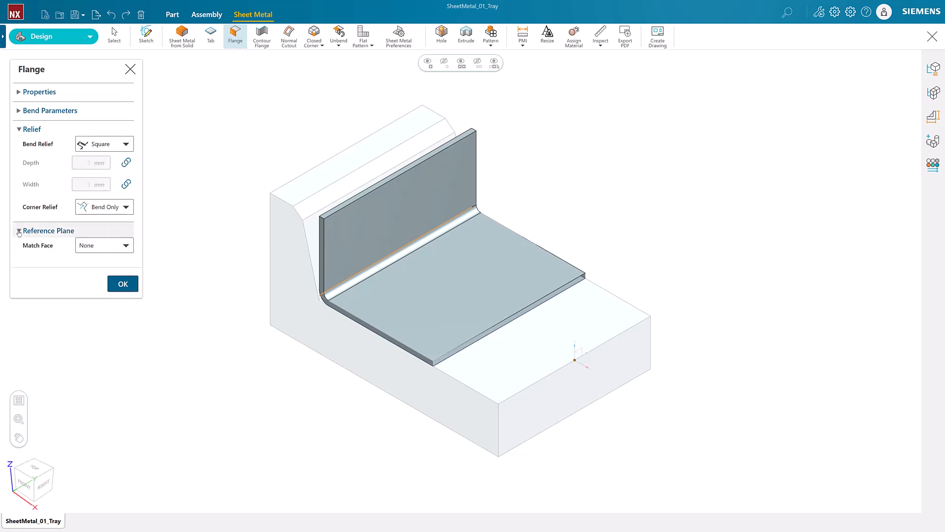
{"action": "left_click", "coordinate": [95, 247]}
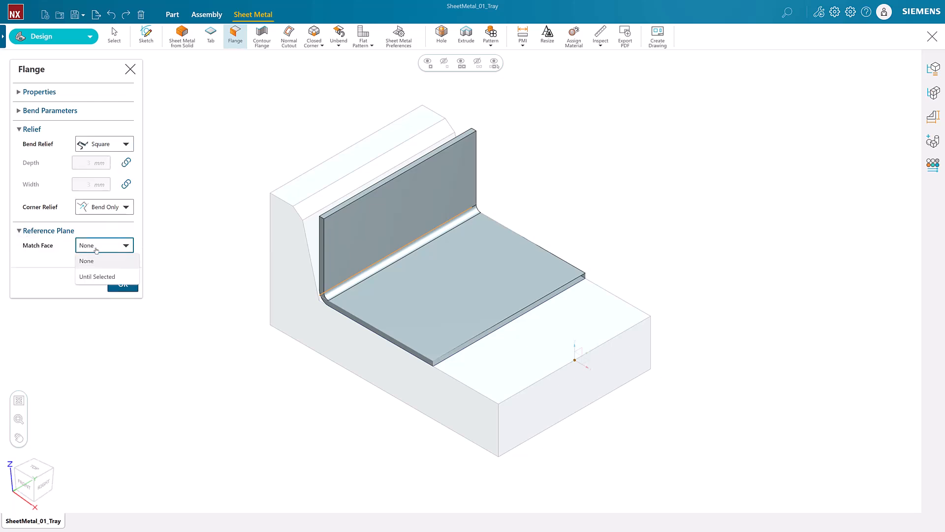
{"action": "left_click", "coordinate": [98, 276]}
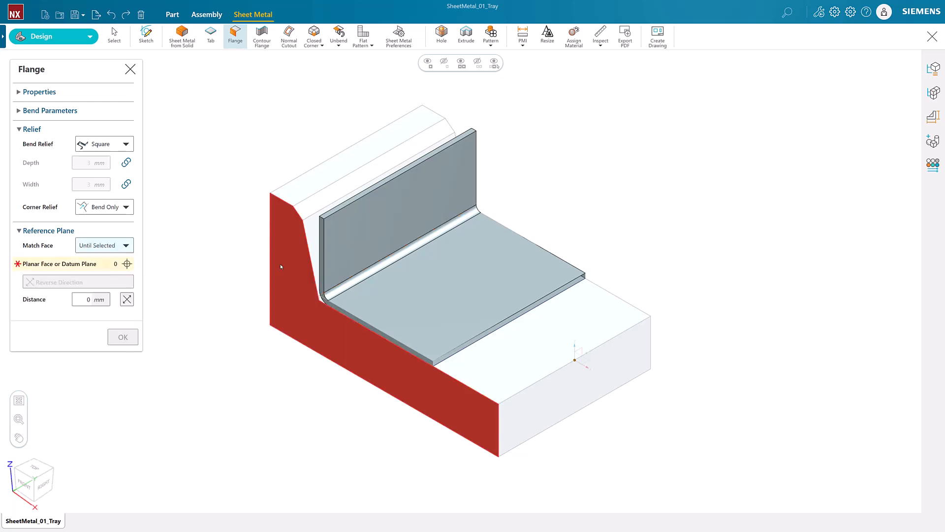
{"action": "left_click", "coordinate": [306, 242]}
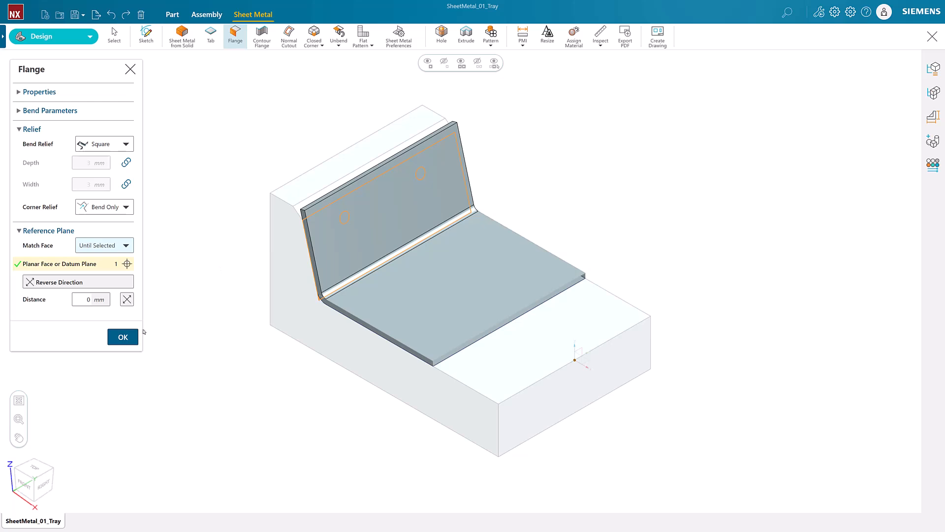
{"action": "left_click", "coordinate": [123, 337]}
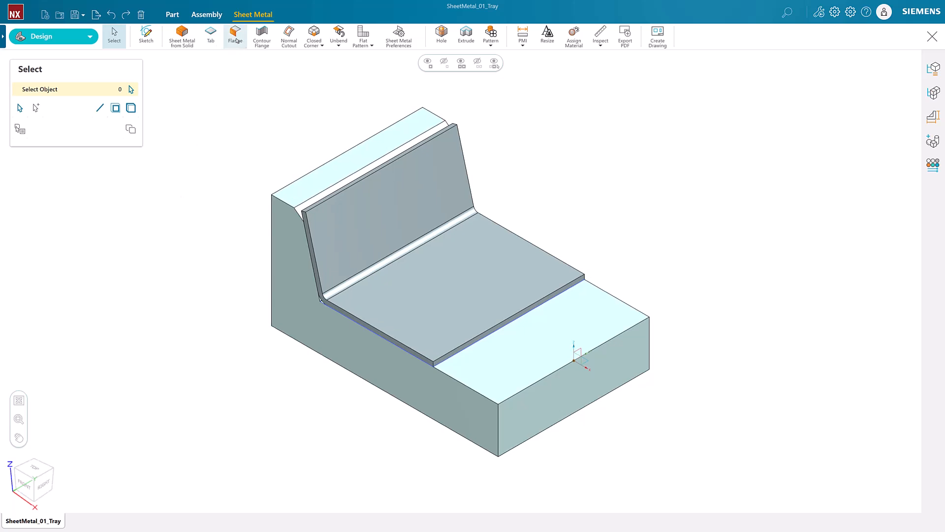
- Add a 20 mm lip on the back wall's top edge, matched to the block's top face, Material Outside
{"action": "left_click", "coordinate": [235, 34]}
{"action": "left_click", "coordinate": [364, 176]}
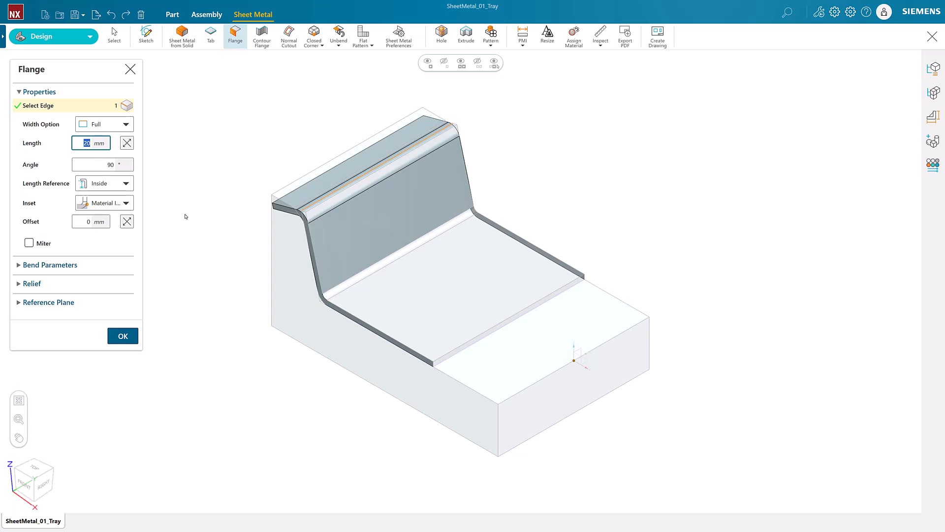
{"action": "left_click", "coordinate": [48, 302]}
{"action": "left_click", "coordinate": [106, 316]}
{"action": "left_click", "coordinate": [108, 348]}
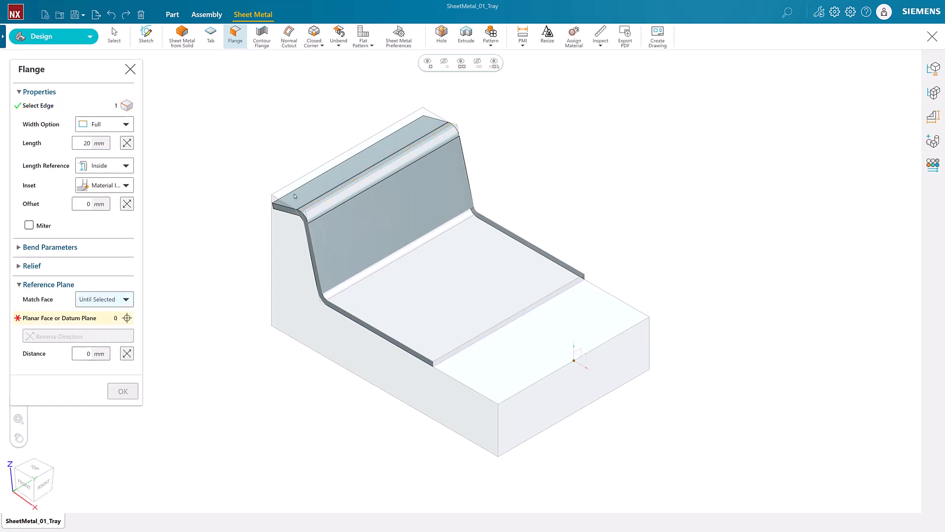
{"action": "left_click", "coordinate": [344, 155]}
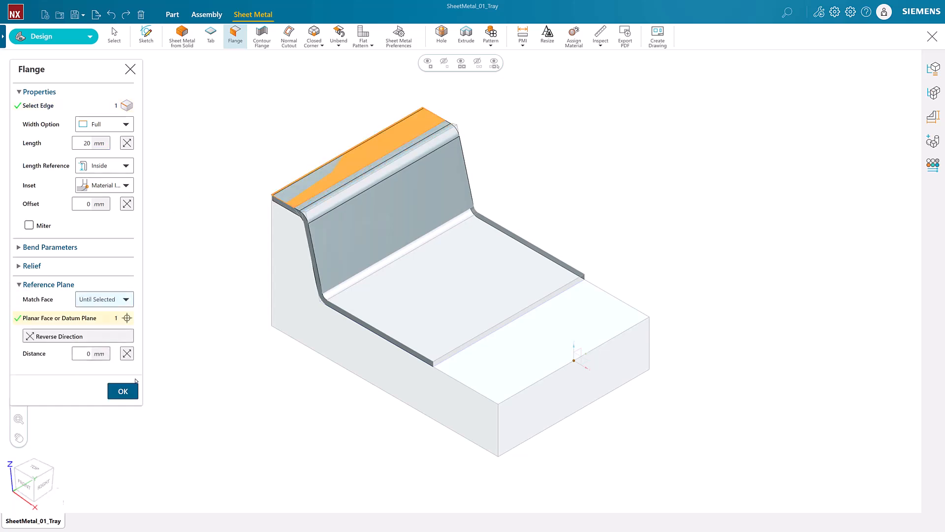
{"action": "left_click", "coordinate": [25, 485]}
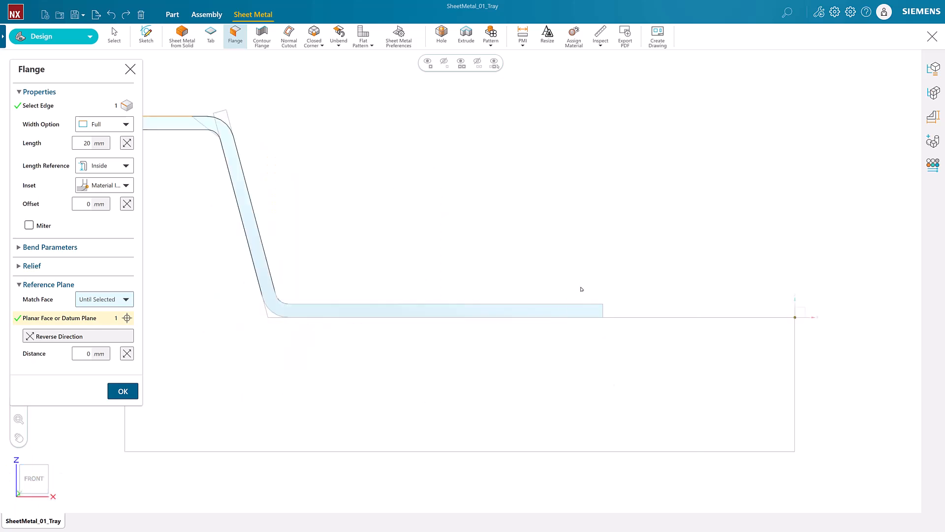
{"action": "scroll", "coordinate": [675, 227], "scroll_direction": "down", "scroll_amount": 2}
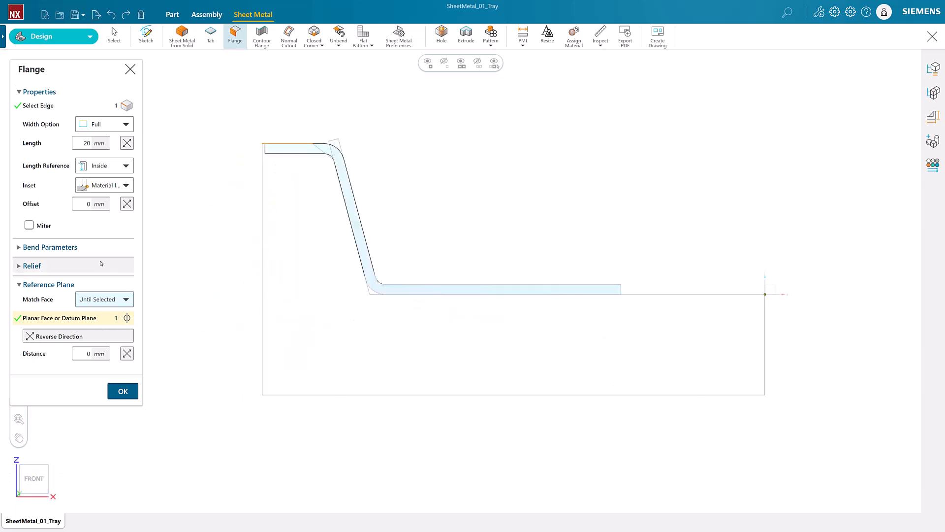
{"action": "left_click", "coordinate": [113, 185]}
{"action": "left_click", "coordinate": [115, 215]}
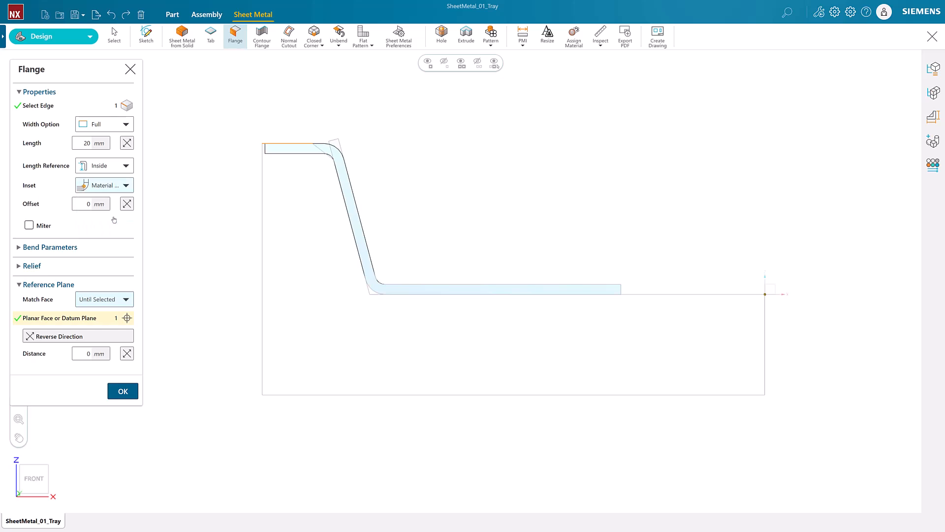
{"action": "left_click", "coordinate": [133, 390]}
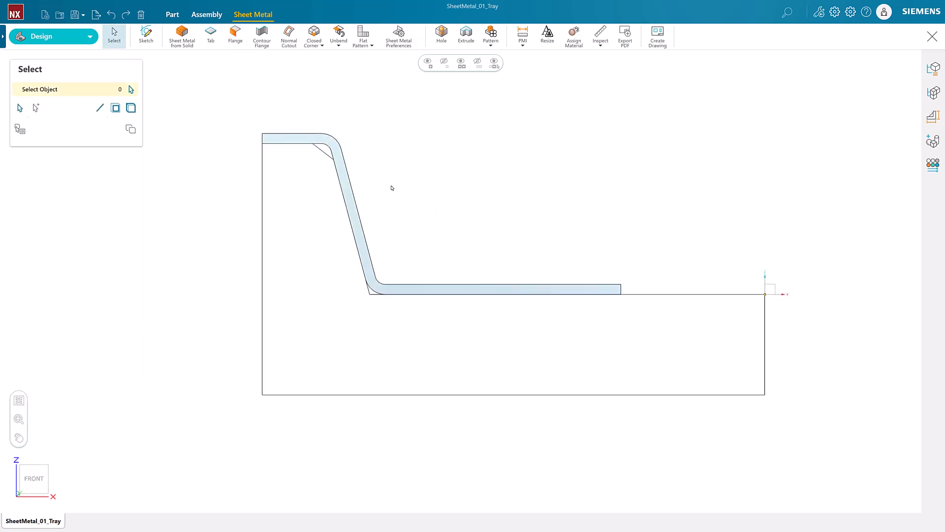
- Drag the base plate's front edge out to the block's front face, then pick a side edge for a flange
{"action": "key", "text": "End"}
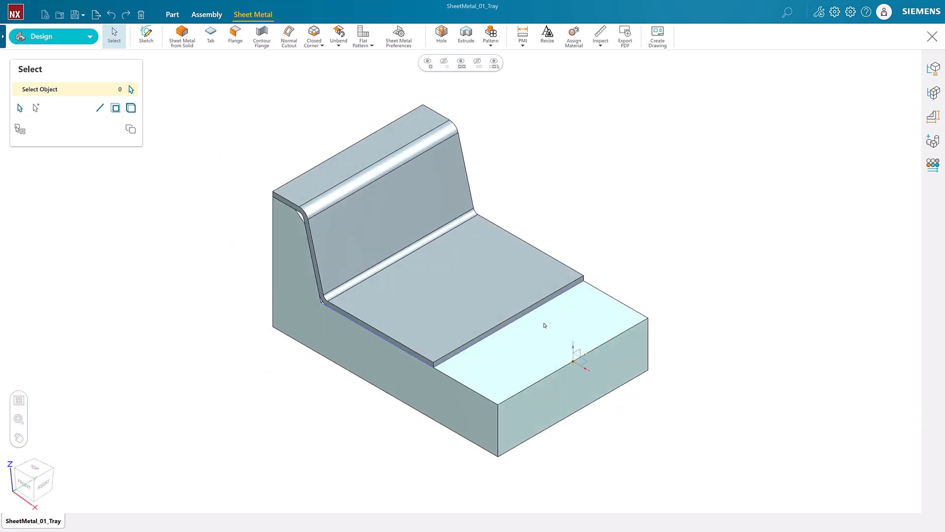
{"action": "left_click", "coordinate": [508, 326]}
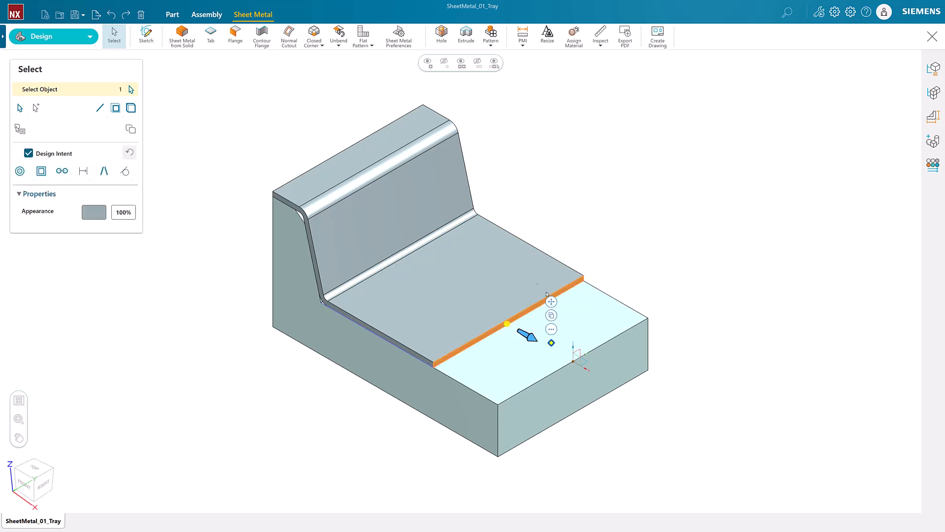
{"action": "left_click_drag", "start_coordinate": [533, 339], "coordinate": [573, 363]}
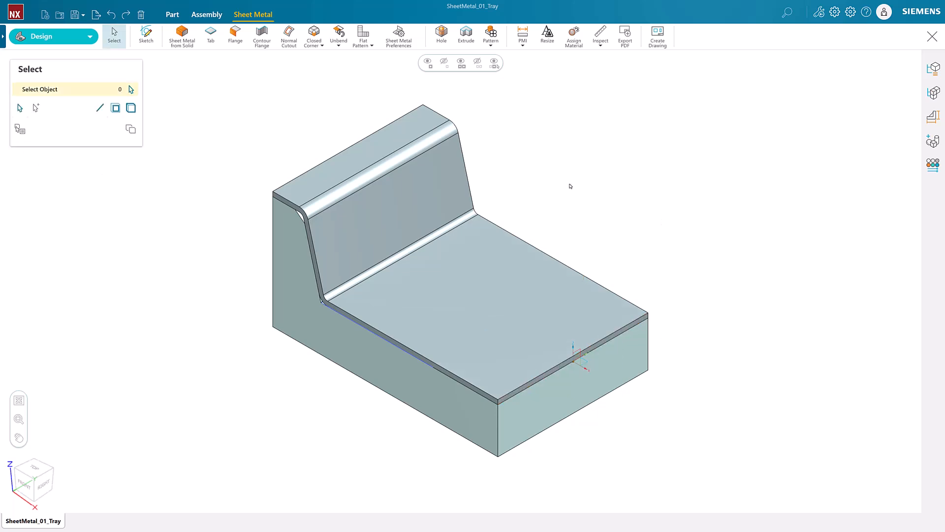
{"action": "left_click", "coordinate": [405, 337]}
- Build 20 mm flanges on both plate side edges, material outside, with round bend relief
{"action": "left_click", "coordinate": [563, 265]}
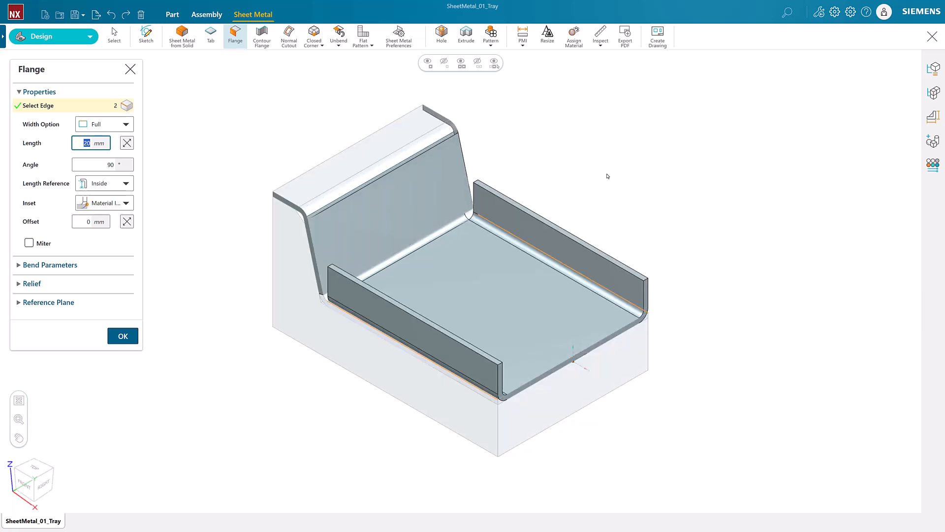
{"action": "left_click", "coordinate": [118, 203]}
{"action": "left_click", "coordinate": [112, 239]}
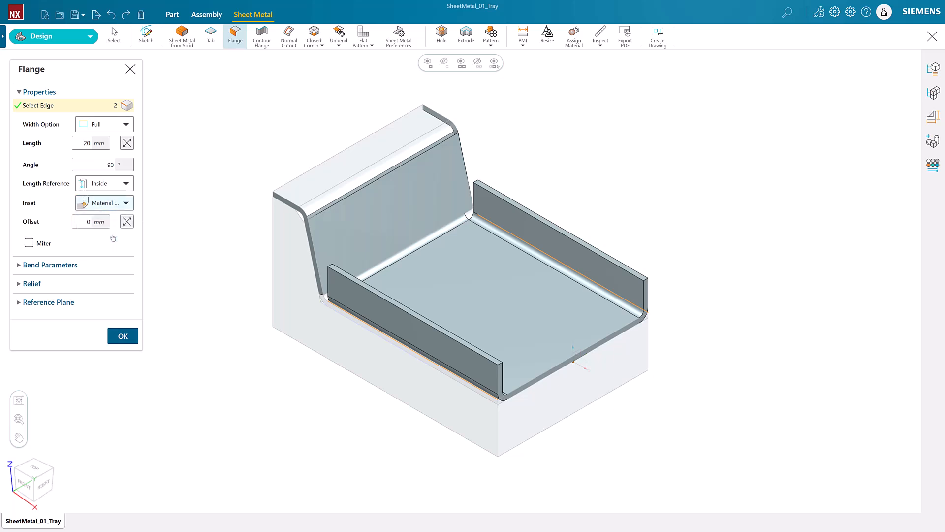
{"action": "left_click", "coordinate": [45, 284]}
{"action": "left_click", "coordinate": [104, 299]}
{"action": "left_click", "coordinate": [99, 343]}
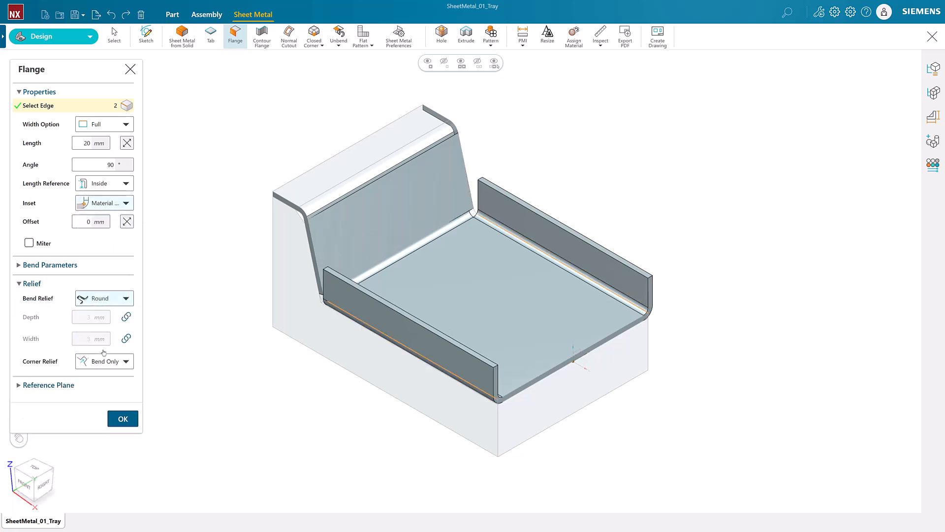
{"action": "left_click", "coordinate": [124, 422]}
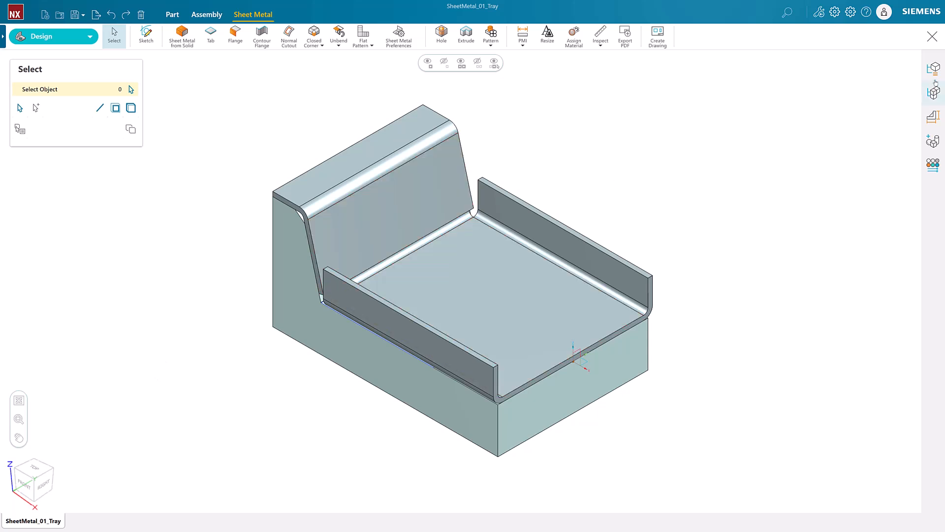
- Show the Cutout sketch on the model via the Part Navigator
{"action": "left_click", "coordinate": [933, 91]}
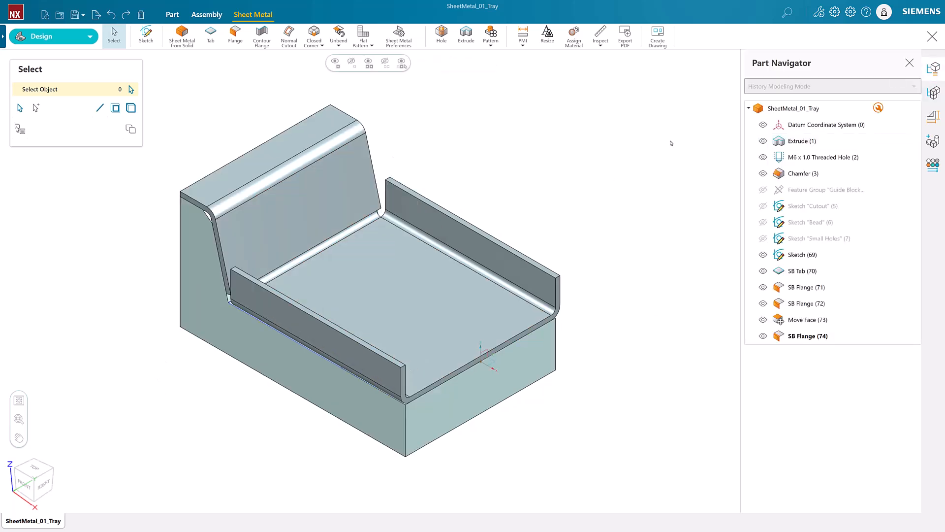
{"action": "left_click", "coordinate": [763, 206]}
{"action": "left_click", "coordinate": [909, 63]}
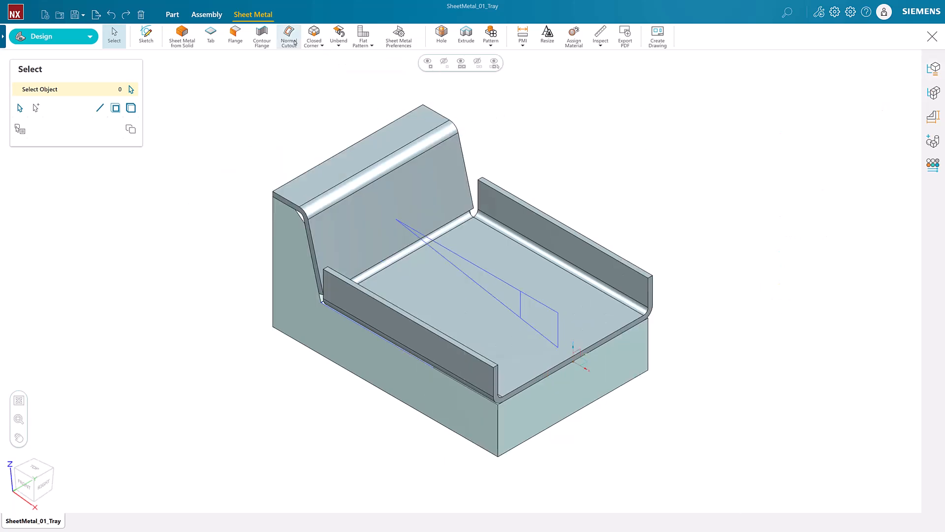
- Cut a Normal Cutout along the Cutout sketch curves, Thickness method, symmetric depth, 150 mm extent
{"action": "left_click", "coordinate": [293, 43]}
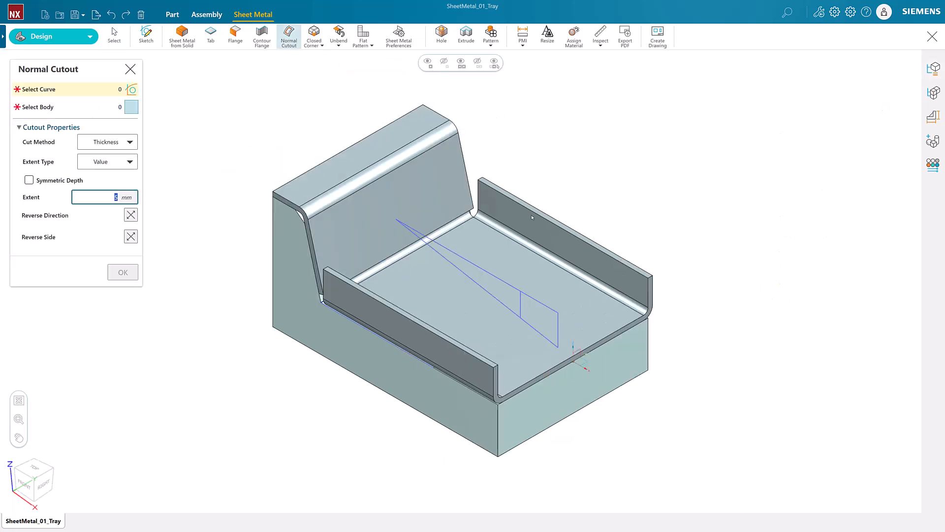
{"action": "left_click", "coordinate": [509, 298]}
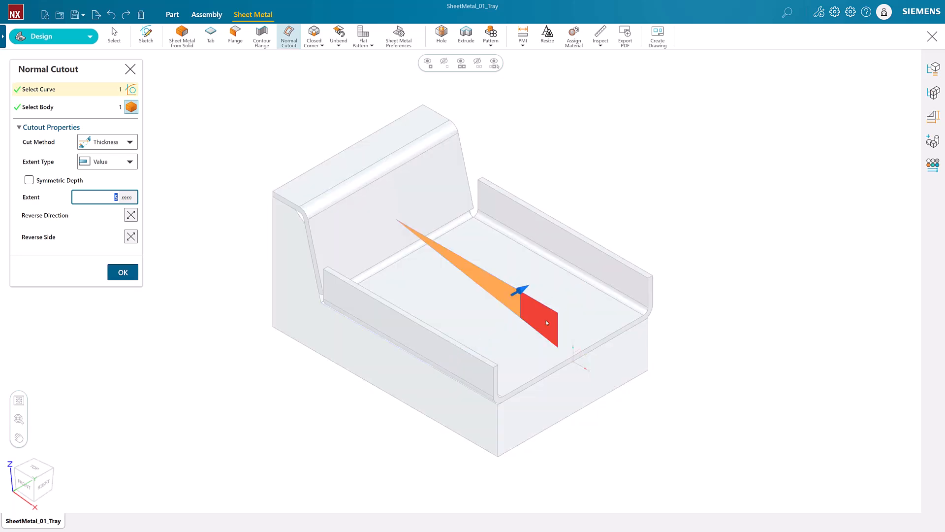
{"action": "left_click", "coordinate": [546, 323]}
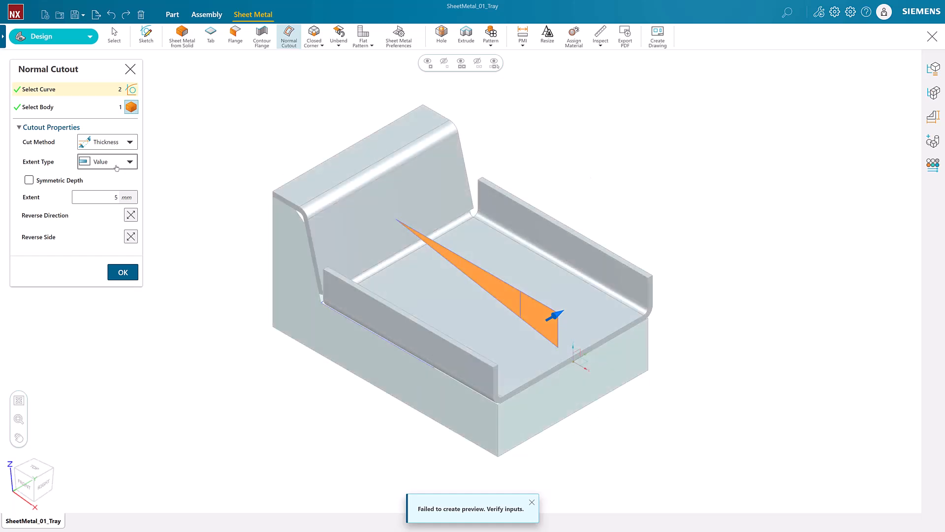
{"action": "left_click", "coordinate": [123, 144]}
{"action": "left_click", "coordinate": [127, 144]}
{"action": "left_click", "coordinate": [128, 162]}
{"action": "left_click", "coordinate": [131, 163]}
{"action": "left_click", "coordinate": [29, 180]}
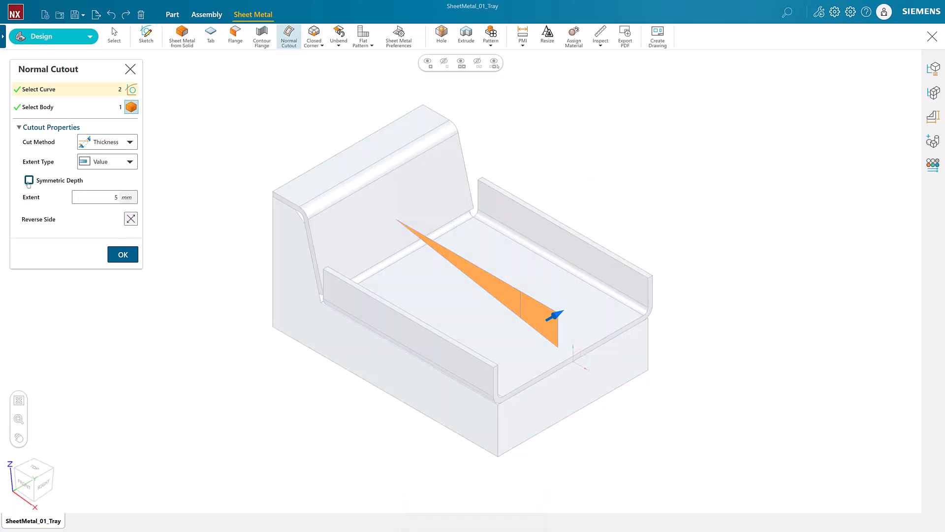
{"action": "double_click", "coordinate": [113, 197]}
{"action": "type", "text": "150"}
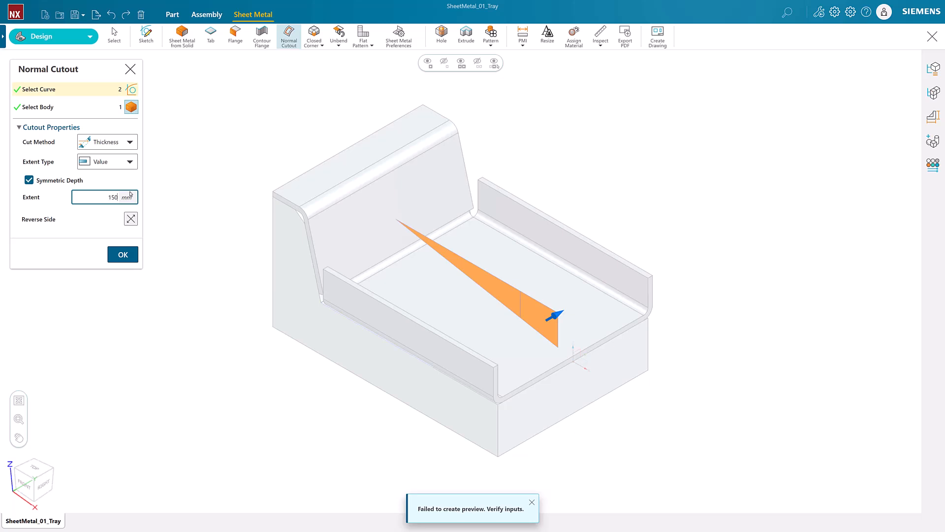
{"action": "key", "text": "Tab"}
{"action": "left_click", "coordinate": [123, 254]}
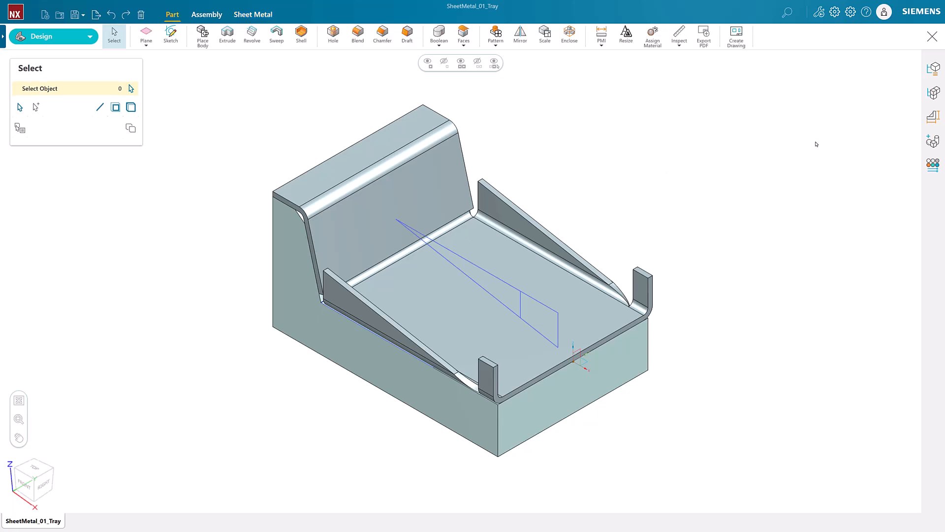
- Hide the Cutout sketch in the Part Navigator and return to the Sheet Metal tab
{"action": "left_click", "coordinate": [933, 69]}
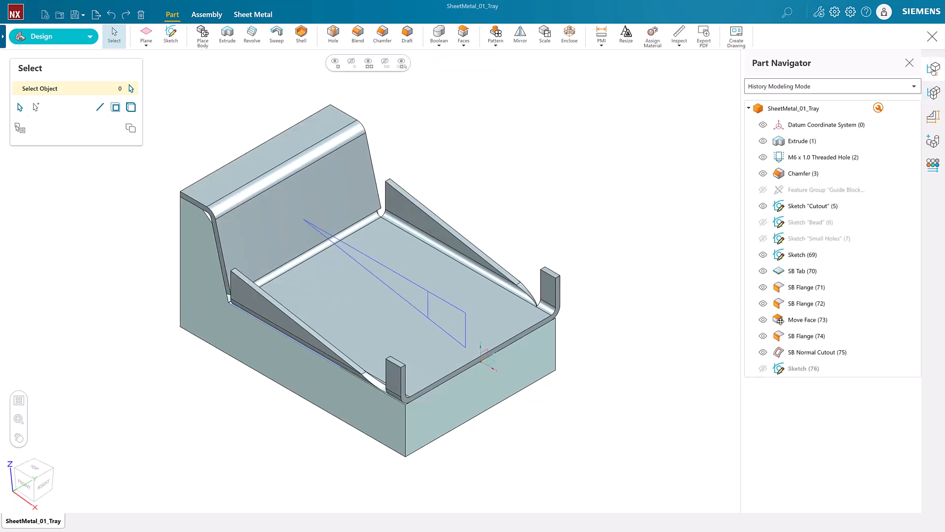
{"action": "left_click", "coordinate": [763, 206]}
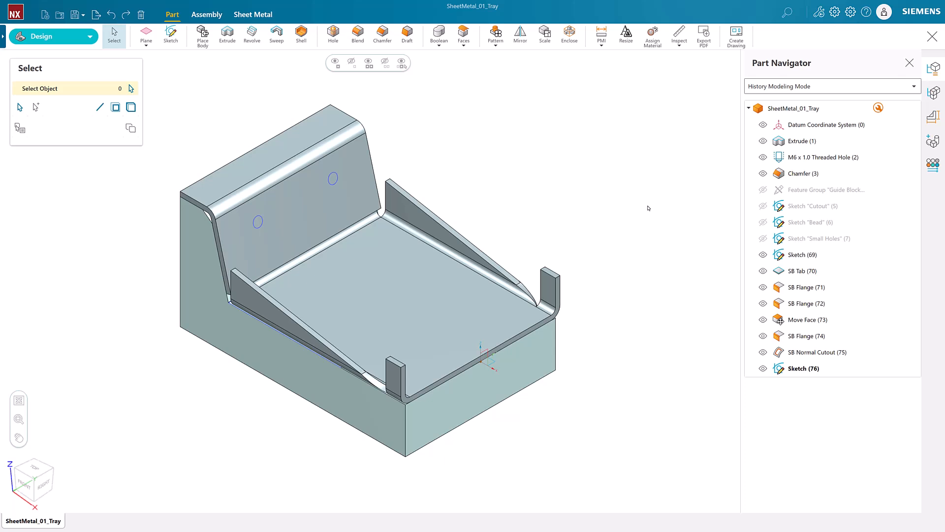
{"action": "left_click", "coordinate": [253, 14]}
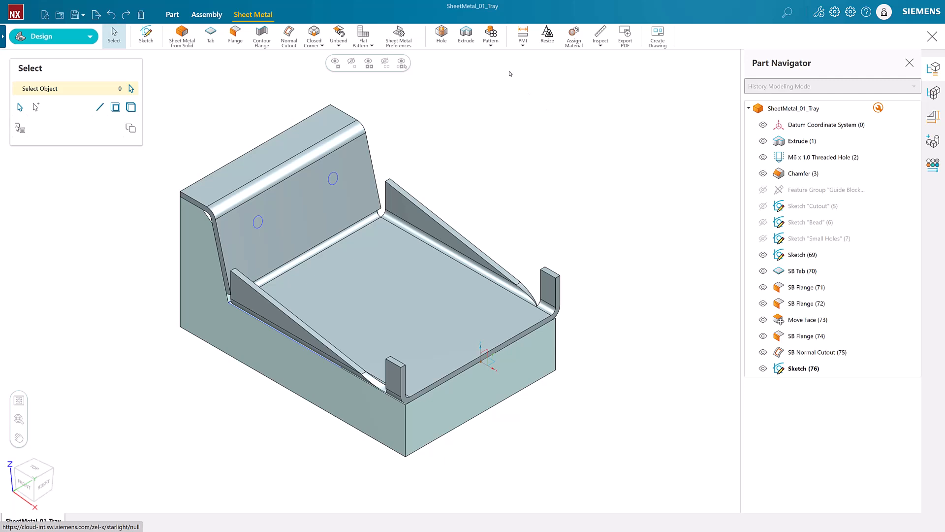
- Place two 5 mm simple holes on the back wall, cutting Through Body
{"action": "key", "text": "h"}
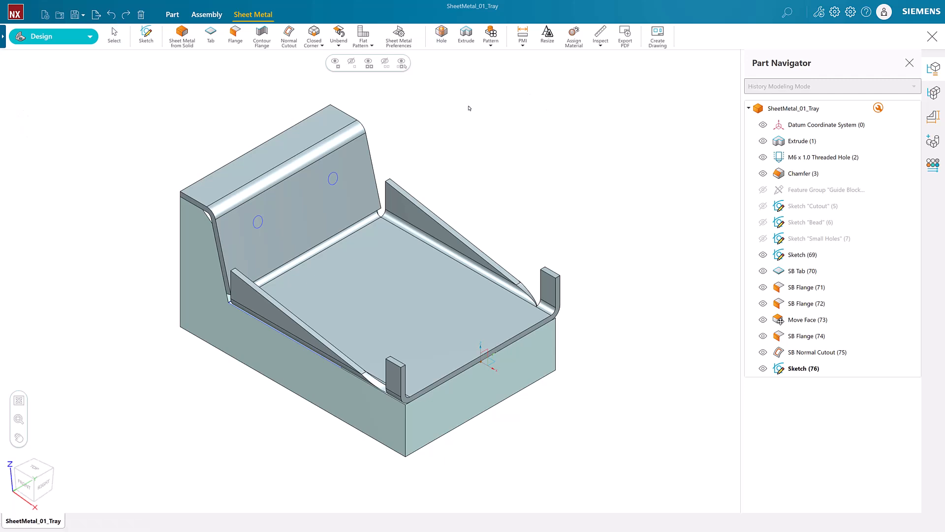
{"action": "left_click", "coordinate": [130, 90]}
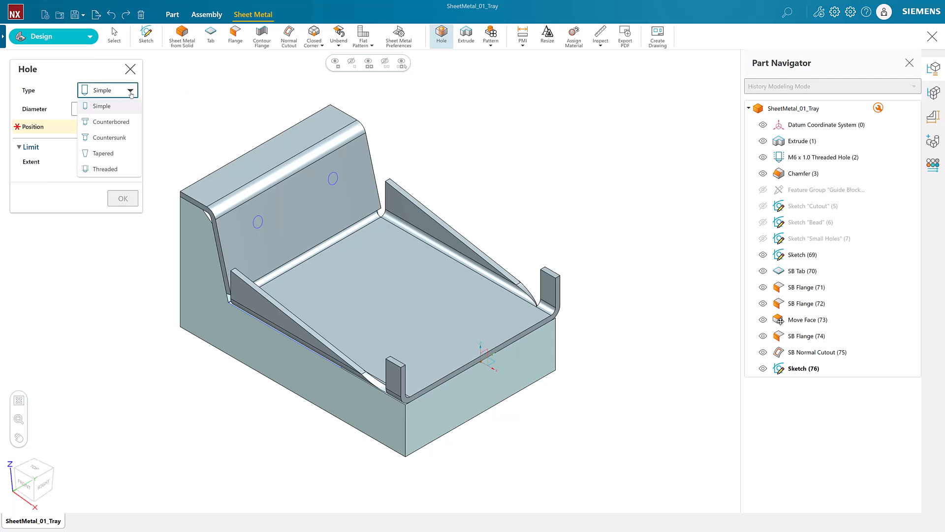
{"action": "left_click", "coordinate": [114, 105]}
{"action": "double_click", "coordinate": [114, 108]}
{"action": "type", "text": "5"}
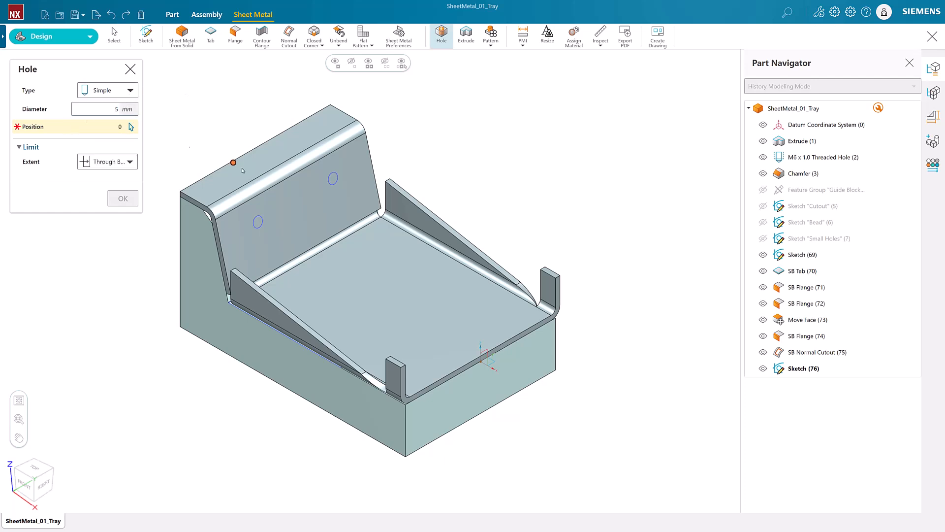
{"action": "left_click", "coordinate": [258, 221]}
{"action": "left_click", "coordinate": [332, 178]}
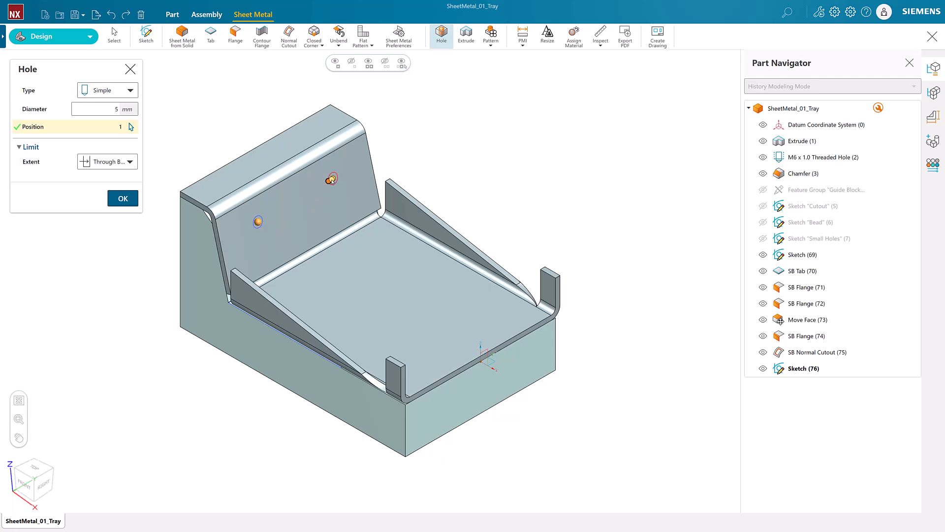
{"action": "left_click", "coordinate": [101, 162]}
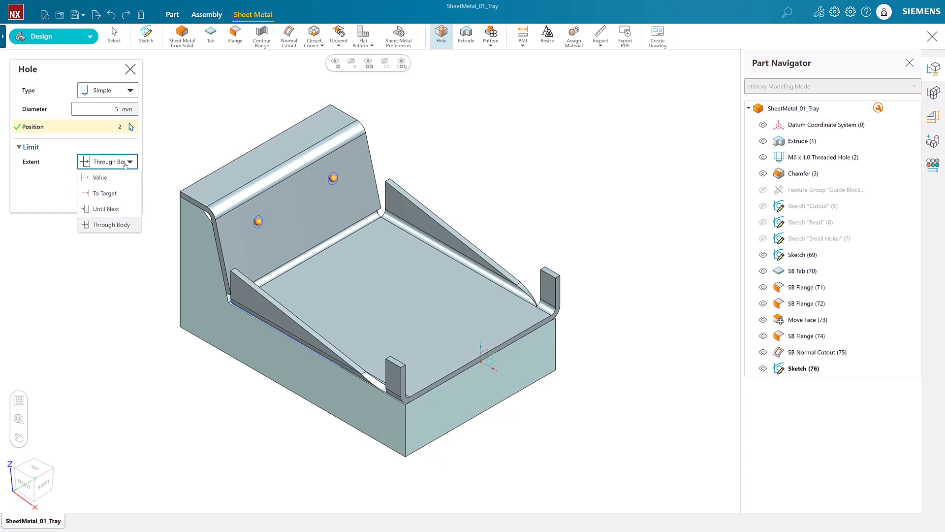
{"action": "left_click", "coordinate": [112, 225]}
{"action": "left_click", "coordinate": [122, 196]}
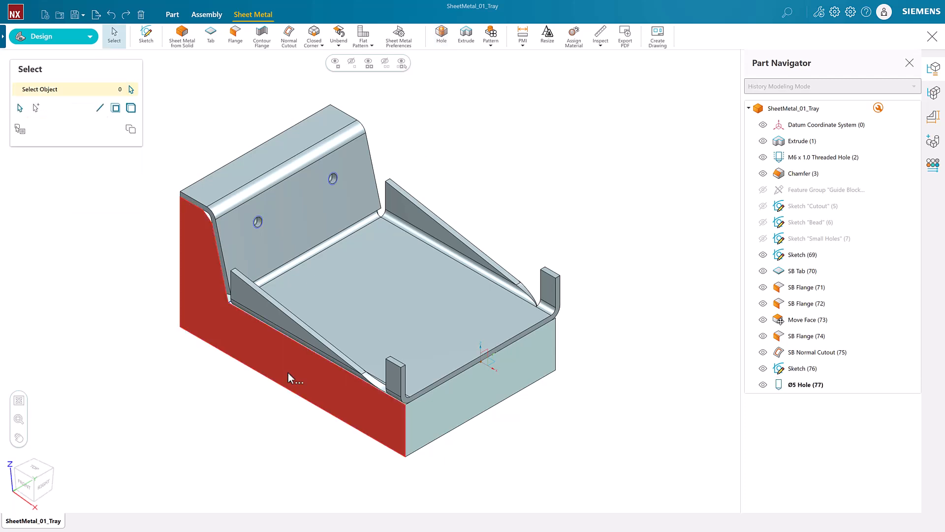
- Hide the solid block body under the tray and orbit to a front view
{"action": "left_click", "coordinate": [288, 375]}
{"action": "left_click", "coordinate": [302, 417]}
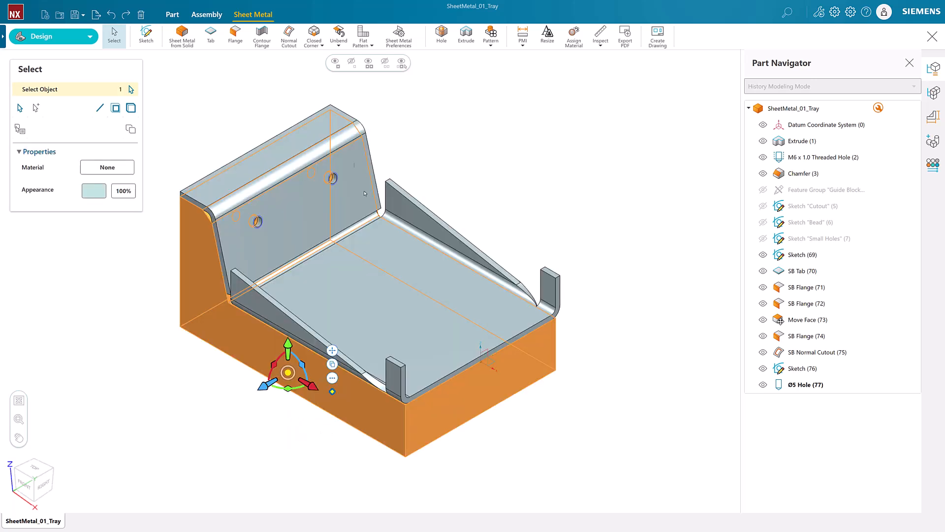
{"action": "left_click", "coordinate": [352, 63]}
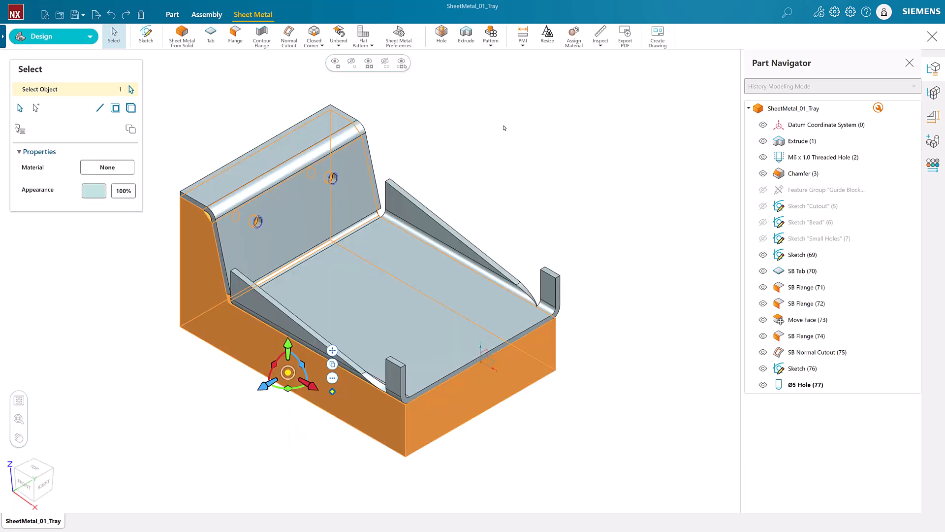
{"action": "left_click", "coordinate": [908, 63]}
{"action": "middle_click_drag", "start_coordinate": [492, 286], "coordinate": [464, 338]}
{"action": "scroll", "coordinate": [483, 212], "scroll_direction": "up", "scroll_amount": 5}
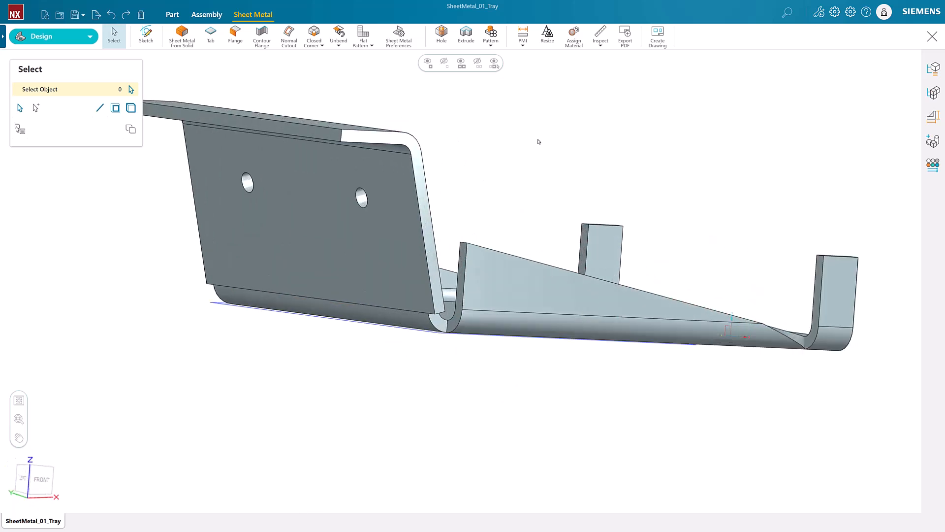
{"action": "left_click", "coordinate": [321, 45]}
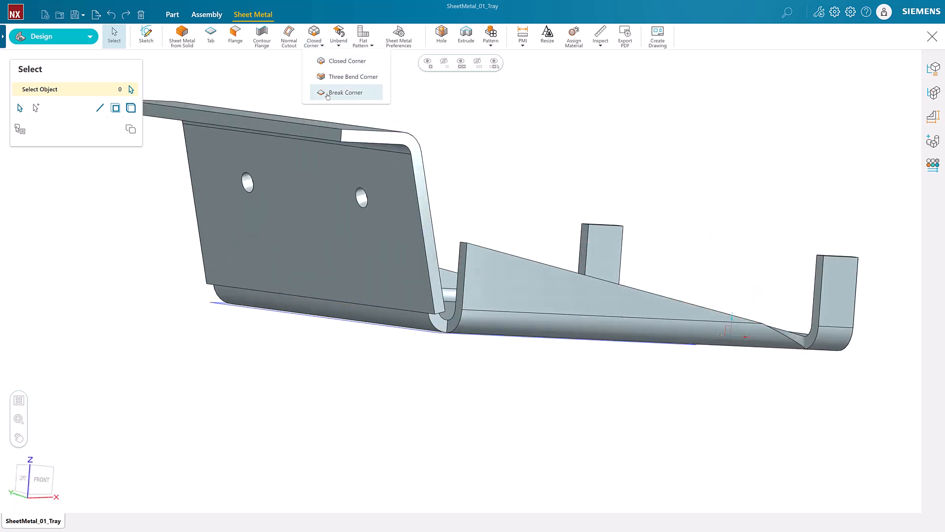
- Close both bend corners with Closed treatment, 1 mm gap and Side 1 overlap
{"action": "left_click", "coordinate": [345, 60]}
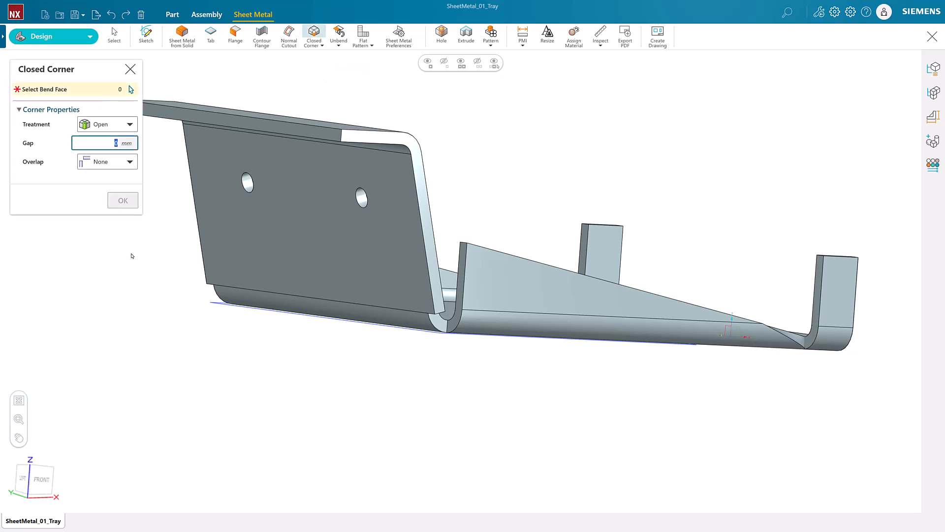
{"action": "left_click", "coordinate": [118, 125]}
{"action": "left_click", "coordinate": [98, 156]}
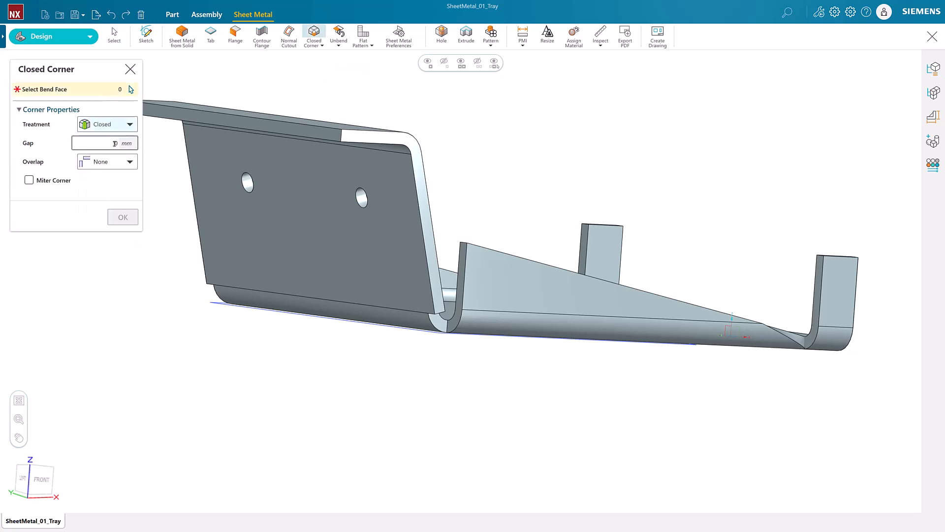
{"action": "left_click", "coordinate": [131, 162]}
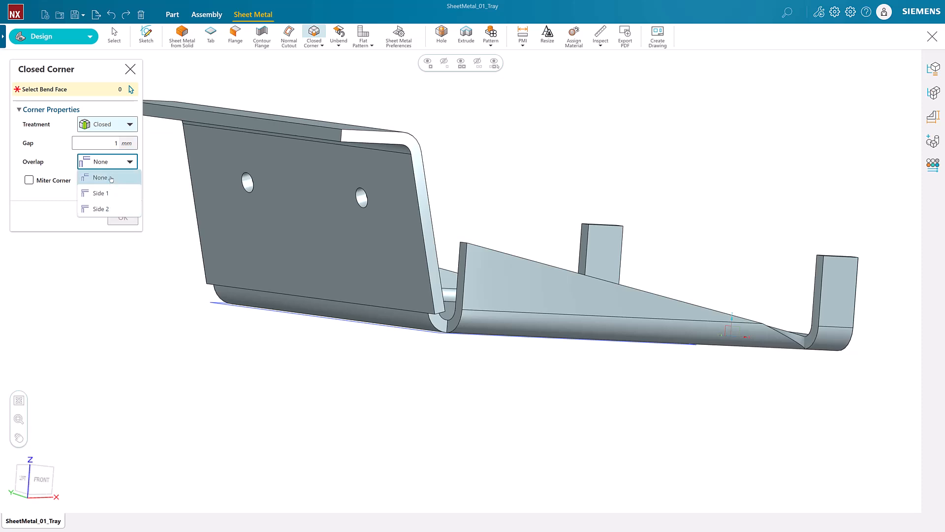
{"action": "left_click", "coordinate": [101, 193]}
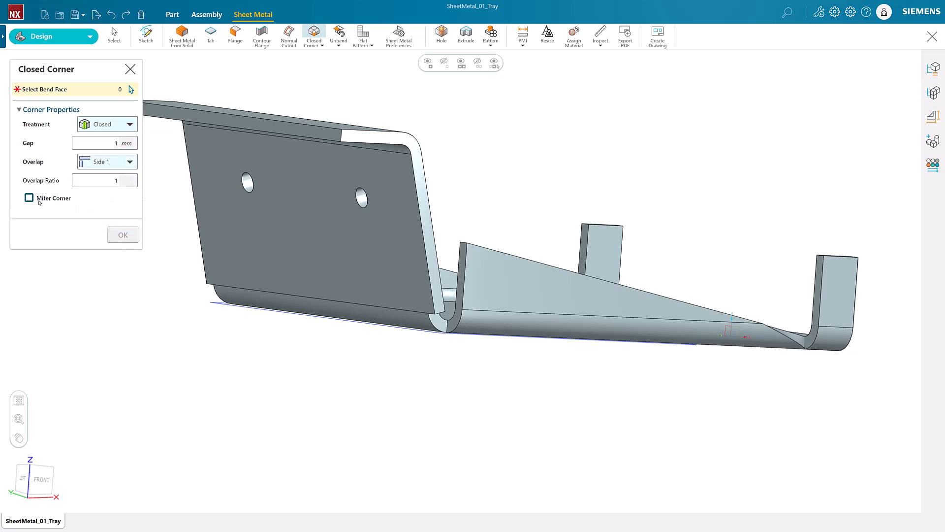
{"action": "left_click", "coordinate": [456, 329]}
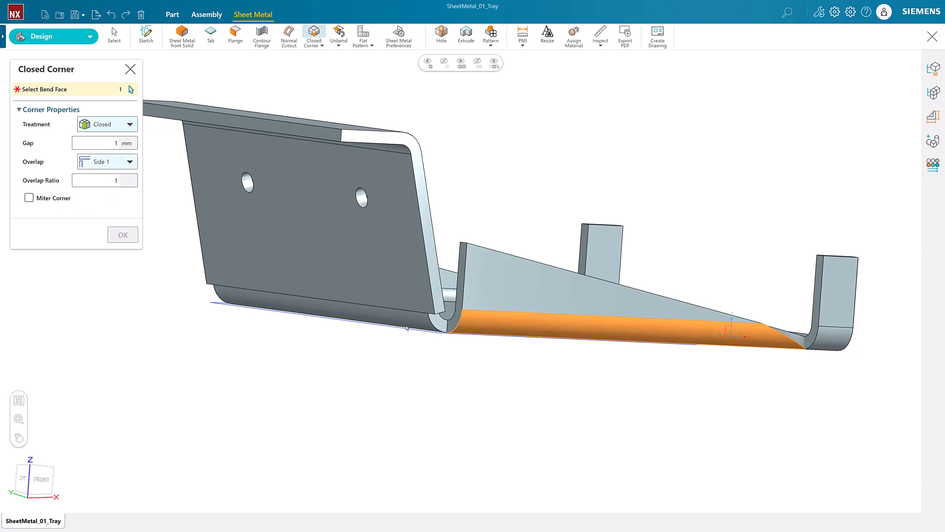
{"action": "left_click", "coordinate": [407, 328]}
{"action": "middle_click_drag", "start_coordinate": [339, 325], "coordinate": [300, 313]}
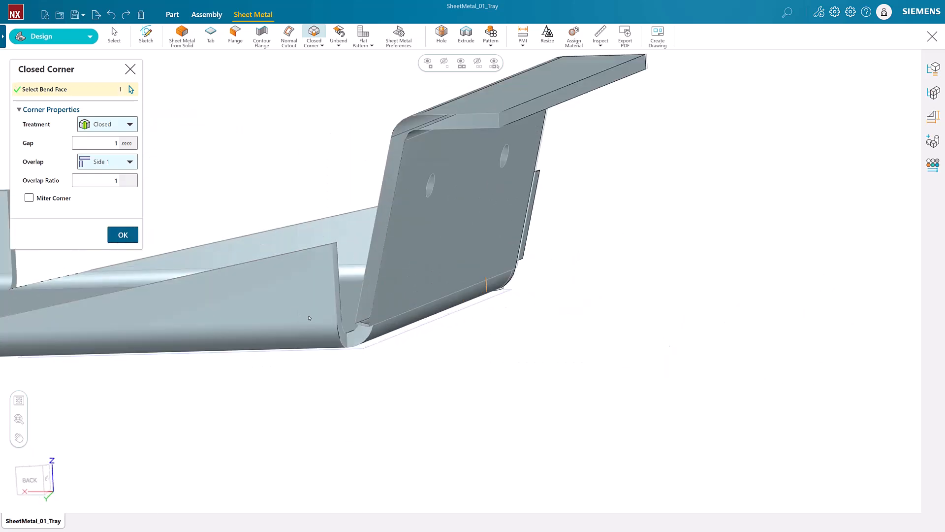
{"action": "left_click", "coordinate": [318, 346]}
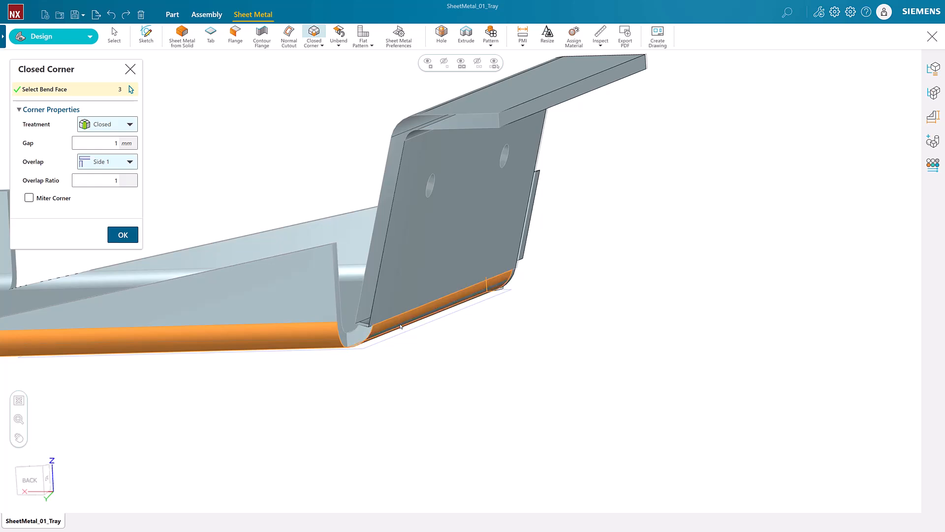
{"action": "left_click", "coordinate": [129, 238]}
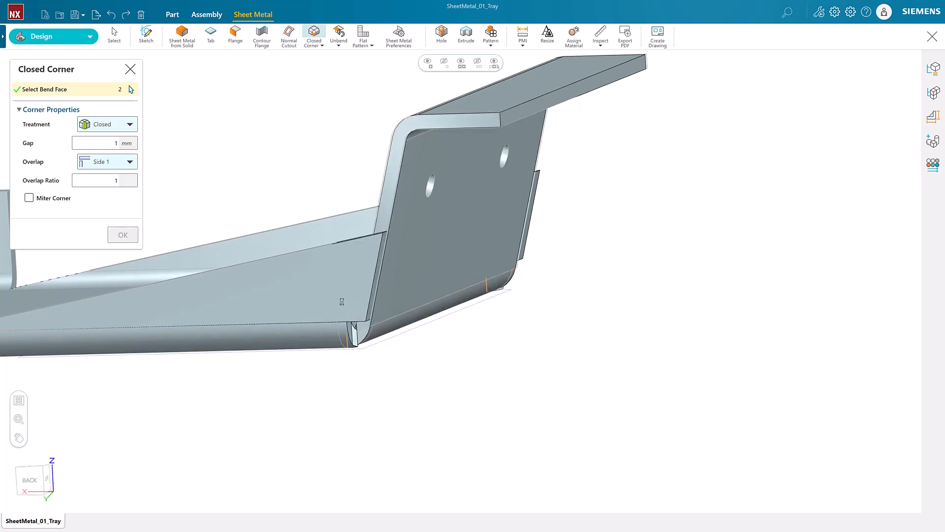
{"action": "scroll", "coordinate": [542, 341], "scroll_direction": "down", "scroll_amount": 3}
{"action": "middle_click_drag", "start_coordinate": [547, 340], "coordinate": [456, 317]}
{"action": "left_click", "coordinate": [31, 476]}
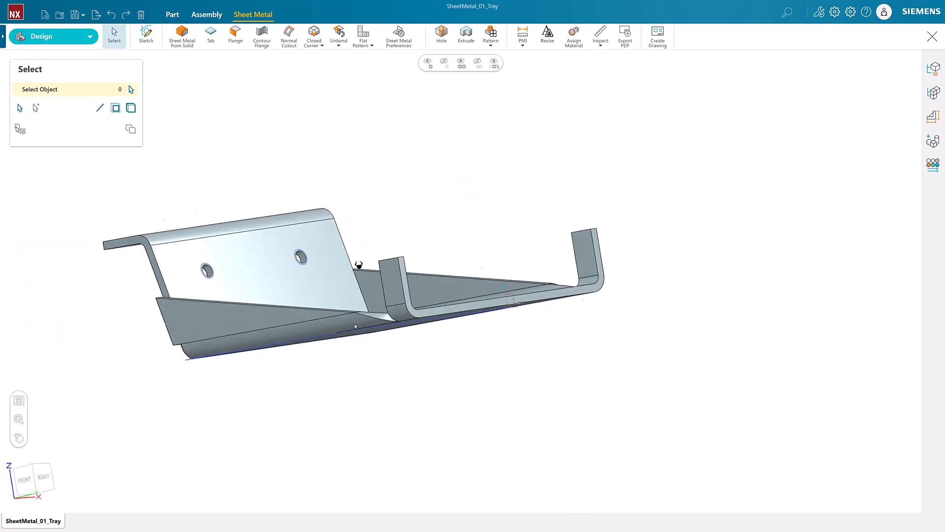